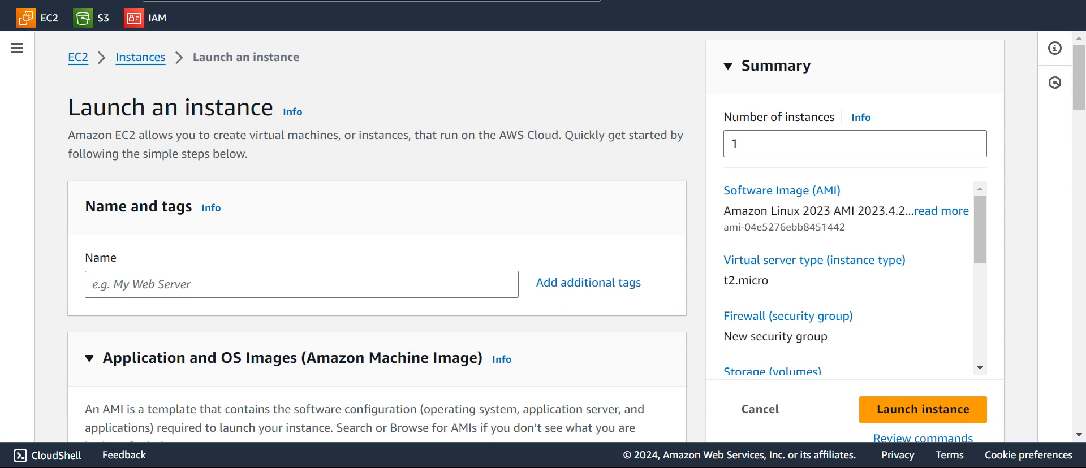
Enter windows-test as the new instance's name on the Launch an instance form
{"action": "left_click", "coordinate": [226, 284]}
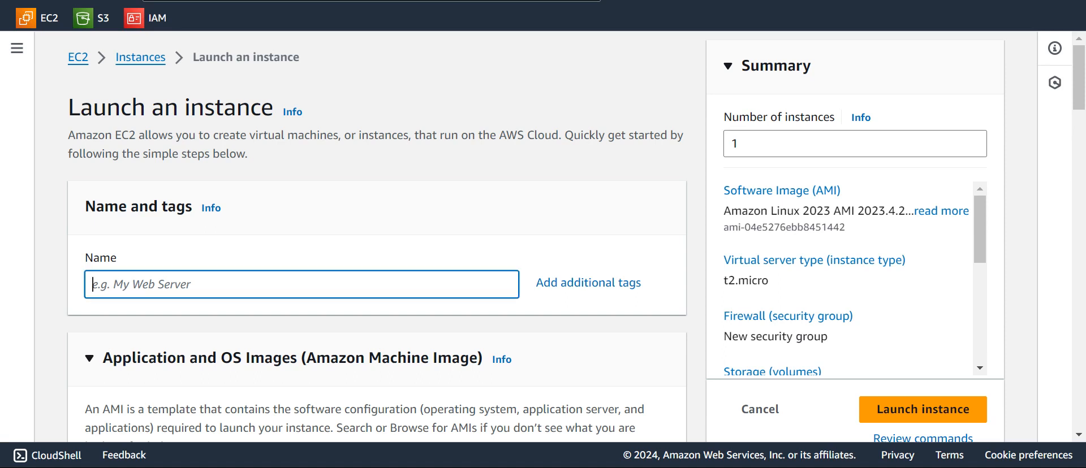
{"action": "type", "text": "windows-"}
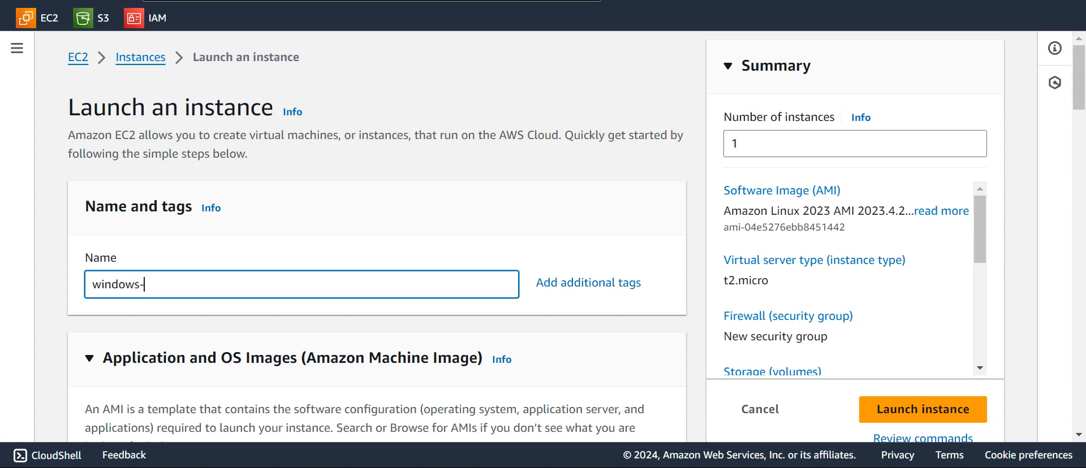
{"action": "type", "text": "test"}
{"action": "scroll", "coordinate": [377, 237], "scroll_direction": "down", "scroll_amount": 5}
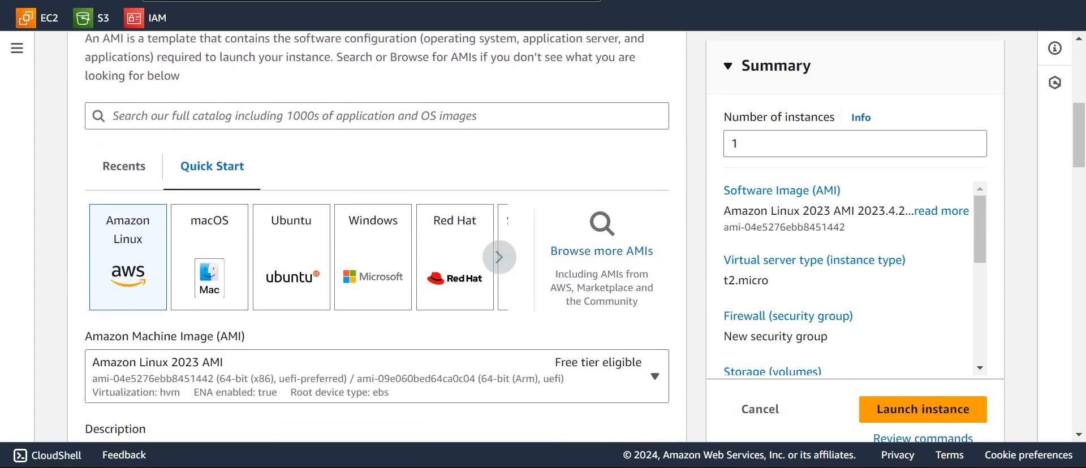
{"action": "scroll", "coordinate": [377, 238], "scroll_direction": "down", "scroll_amount": 2}
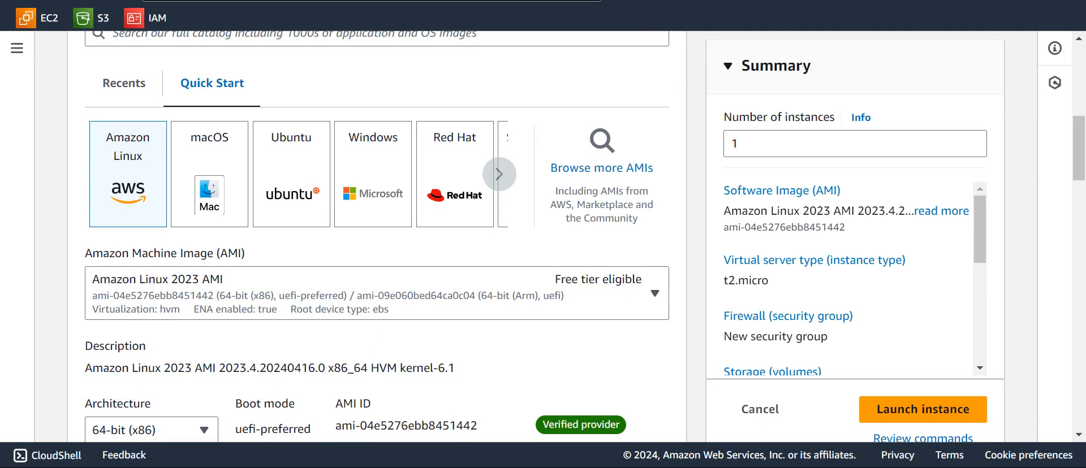
Choose the Windows Server Quick Start image and the my-new key pair
{"action": "left_click", "coordinate": [372, 174]}
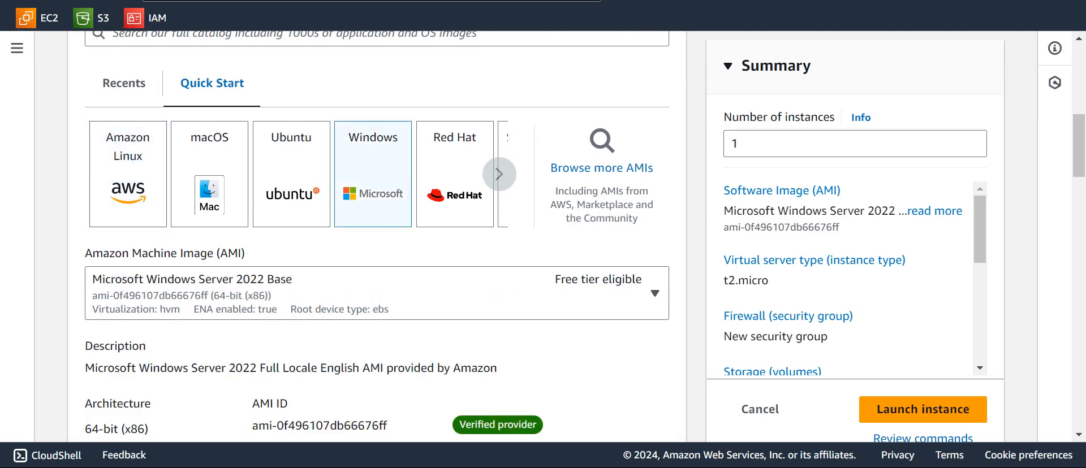
{"action": "scroll", "coordinate": [378, 237], "scroll_direction": "down", "scroll_amount": 5}
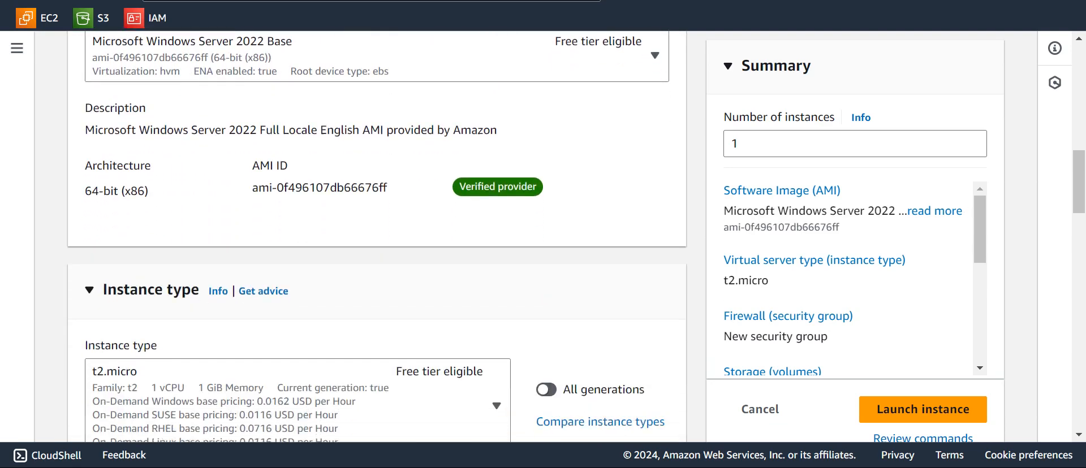
{"action": "scroll", "coordinate": [377, 237], "scroll_direction": "down", "scroll_amount": 3}
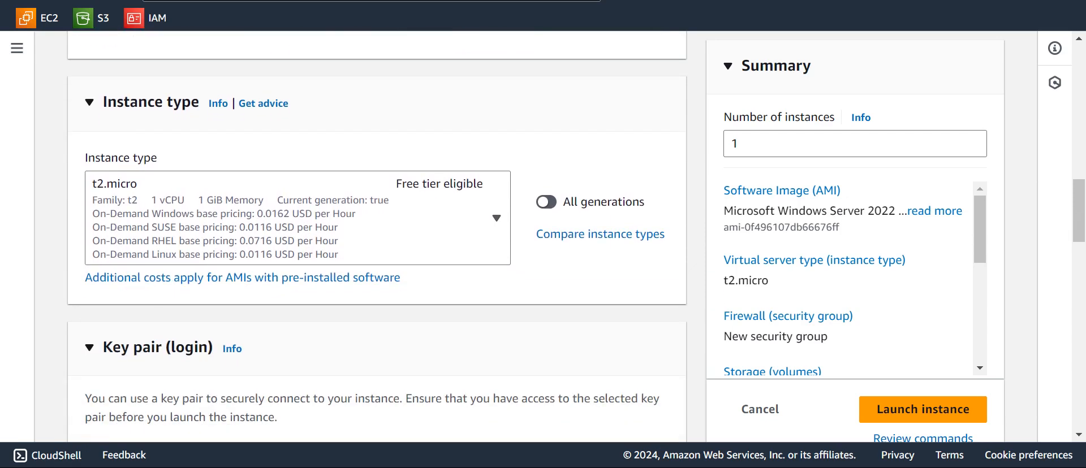
{"action": "scroll", "coordinate": [378, 238], "scroll_direction": "down", "scroll_amount": 4}
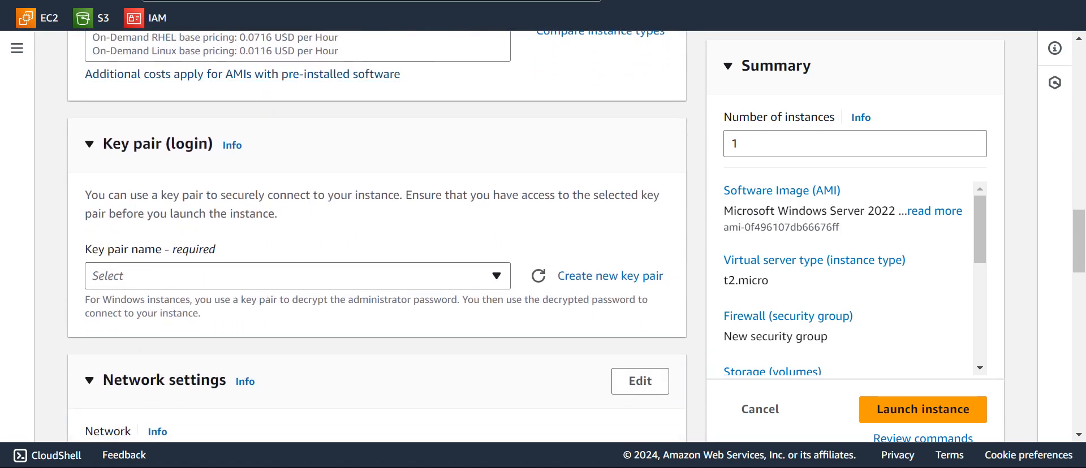
{"action": "left_click", "coordinate": [297, 276]}
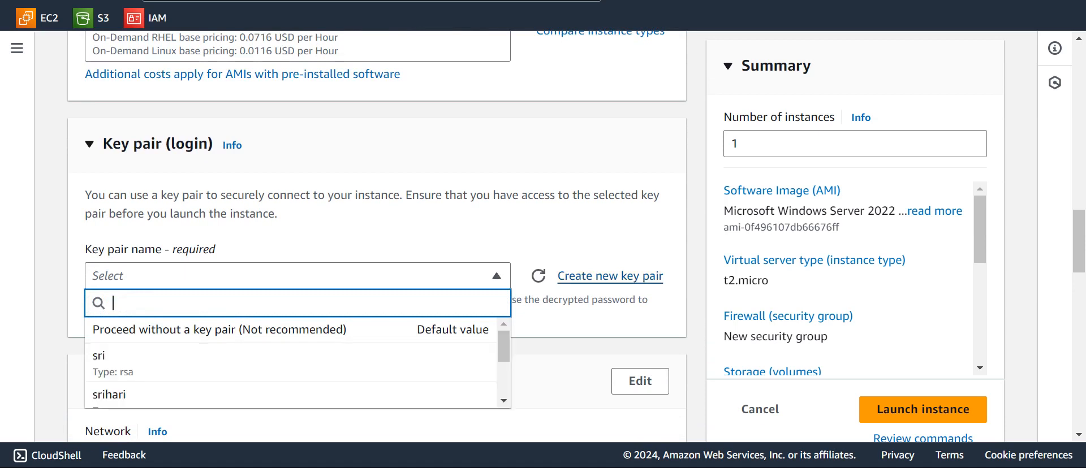
{"action": "scroll", "coordinate": [291, 385], "scroll_direction": "down", "scroll_amount": 3}
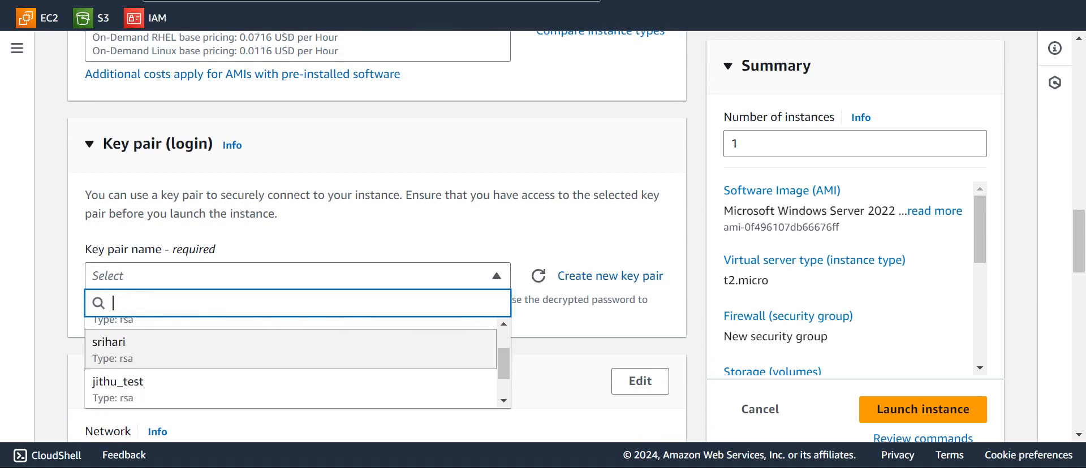
{"action": "left_click", "coordinate": [292, 387]}
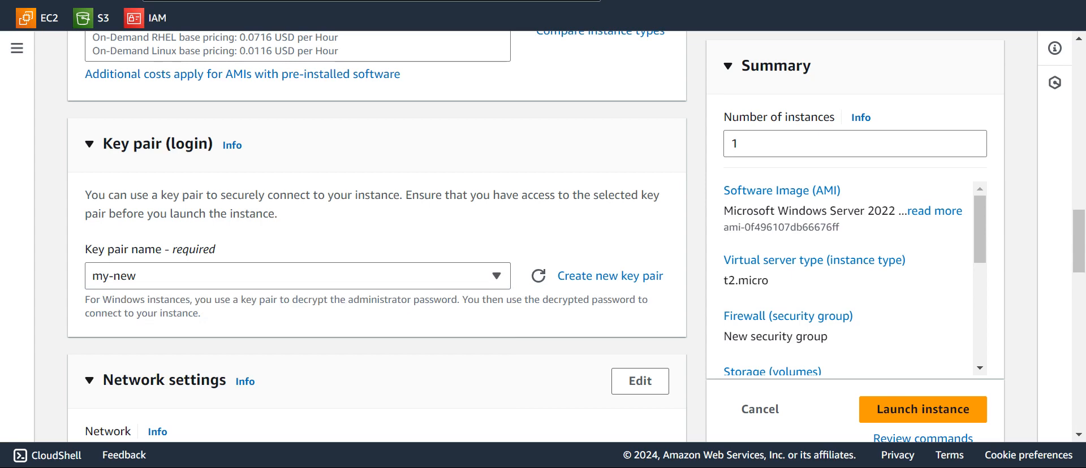
Allow HTTPS and HTTP traffic from the internet and launch the instance
{"action": "scroll", "coordinate": [291, 387], "scroll_direction": "down", "scroll_amount": 2}
{"action": "scroll", "coordinate": [377, 238], "scroll_direction": "down", "scroll_amount": 1}
{"action": "scroll", "coordinate": [377, 237], "scroll_direction": "down", "scroll_amount": 8}
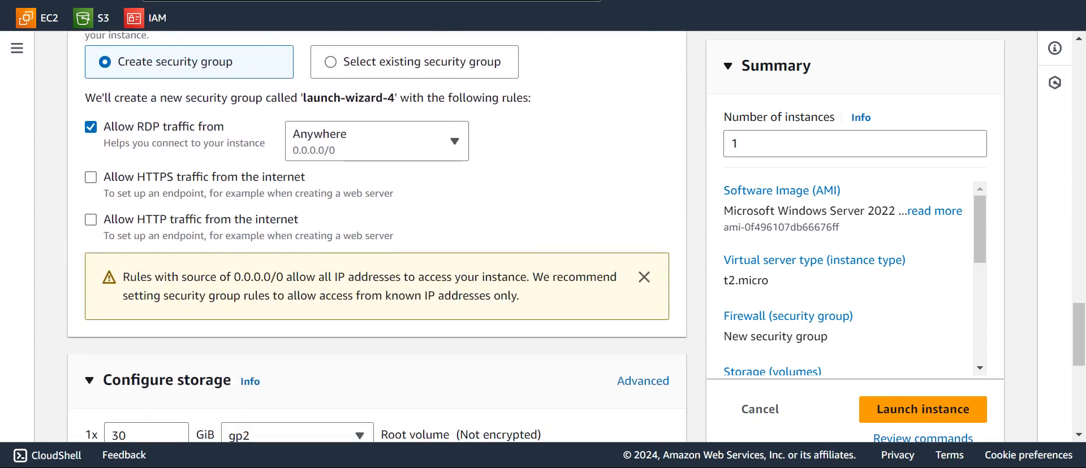
{"action": "left_click", "coordinate": [91, 177]}
{"action": "left_click", "coordinate": [90, 219]}
{"action": "scroll", "coordinate": [377, 237], "scroll_direction": "down", "scroll_amount": 7}
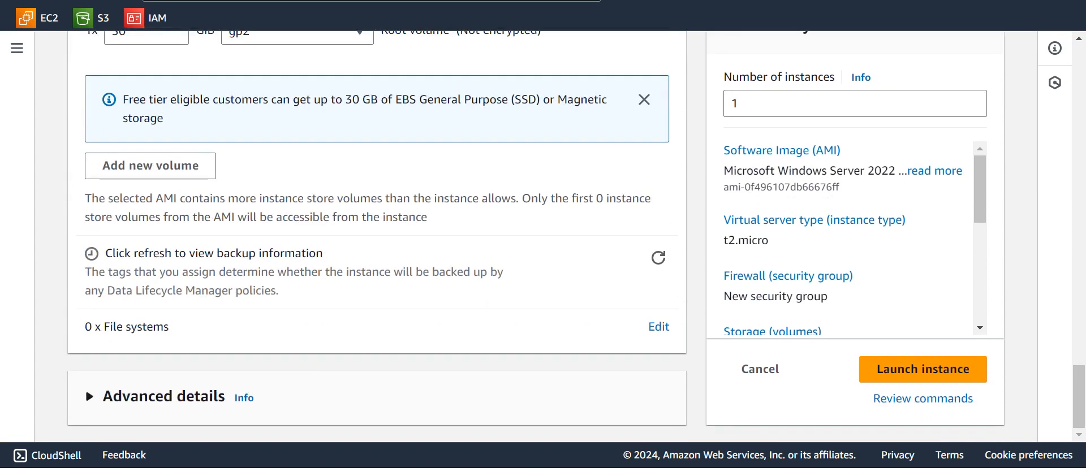
{"action": "left_click", "coordinate": [922, 369]}
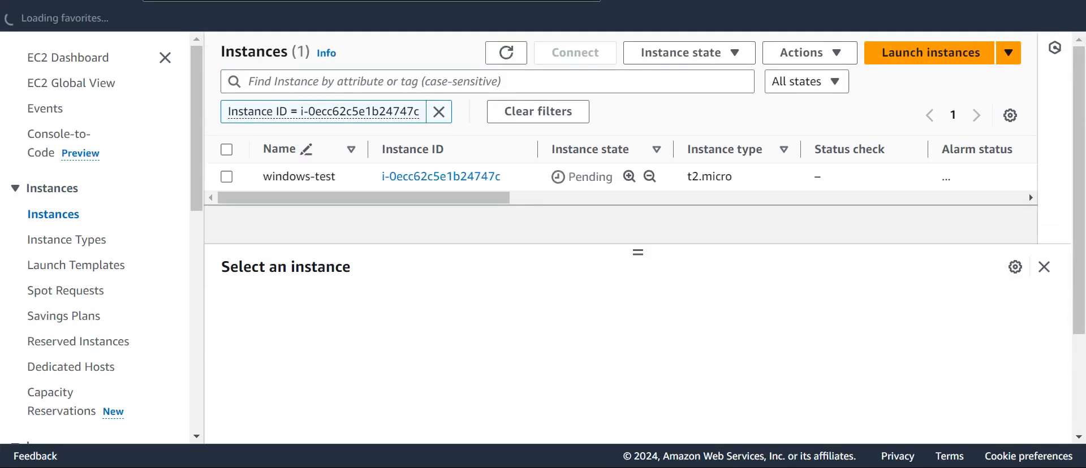
Refresh the Instances list until windows-test is Running with 2/2 checks passed, then select it
{"action": "left_click", "coordinate": [227, 176]}
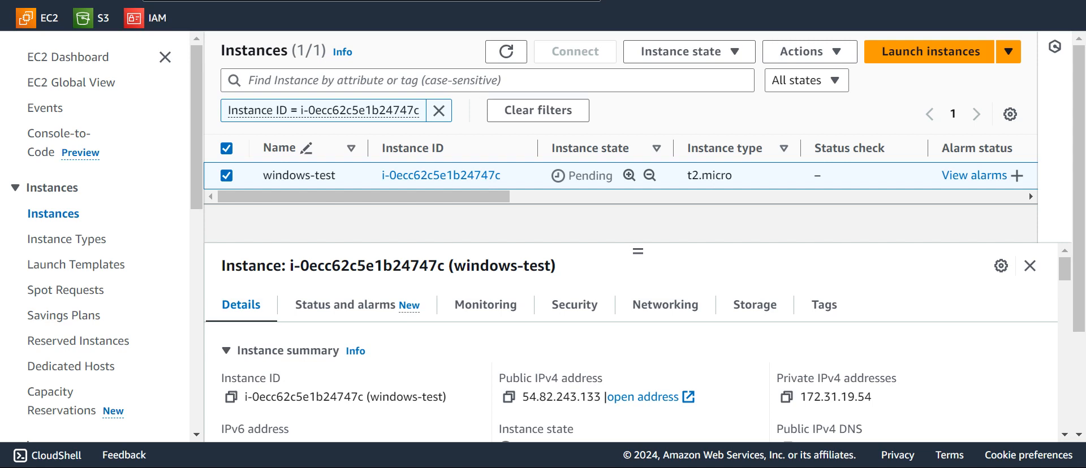
{"action": "left_click", "coordinate": [810, 436]}
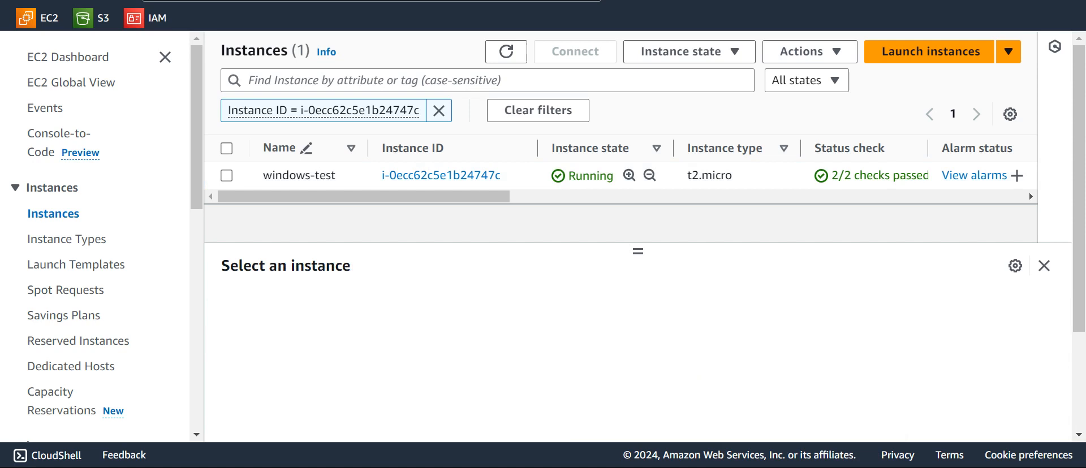
{"action": "left_click", "coordinate": [506, 51]}
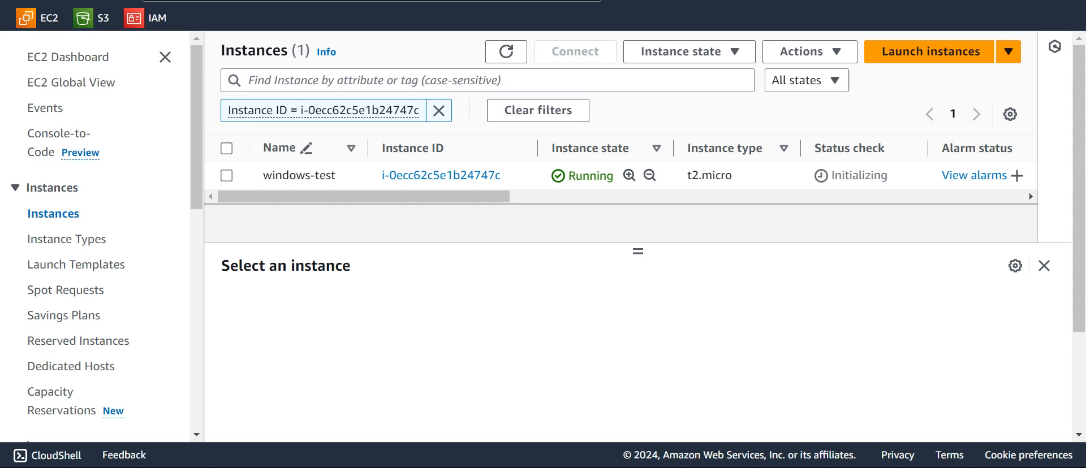
{"action": "left_click", "coordinate": [506, 51]}
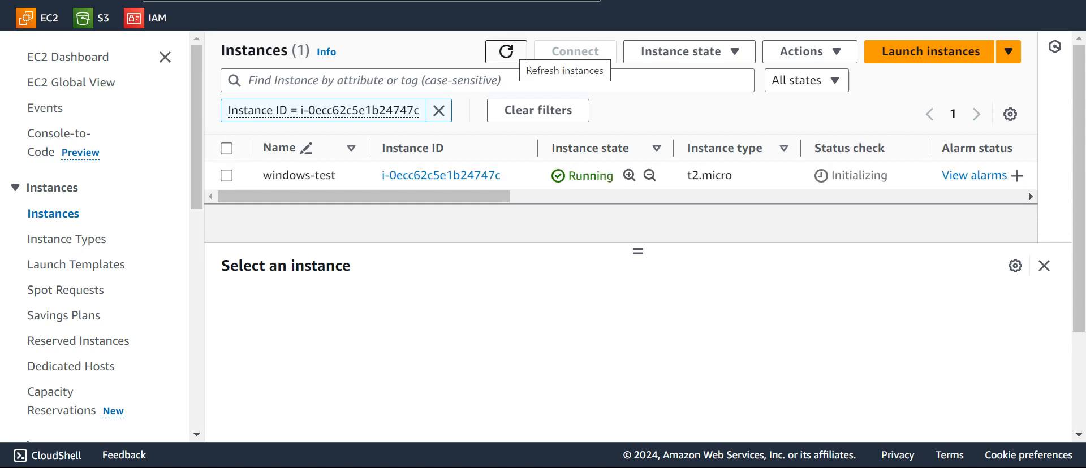
{"action": "left_click", "coordinate": [506, 51]}
{"action": "left_click", "coordinate": [506, 51]}
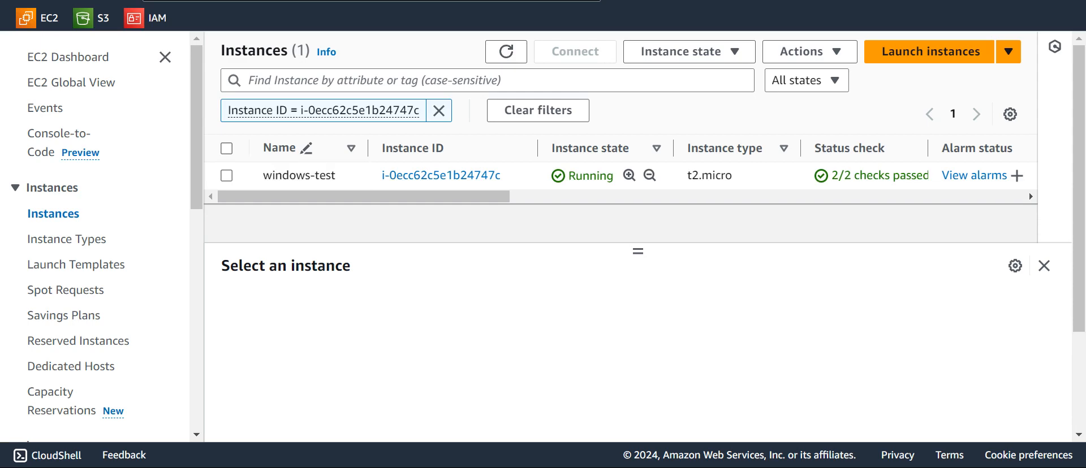
{"action": "left_click", "coordinate": [226, 175]}
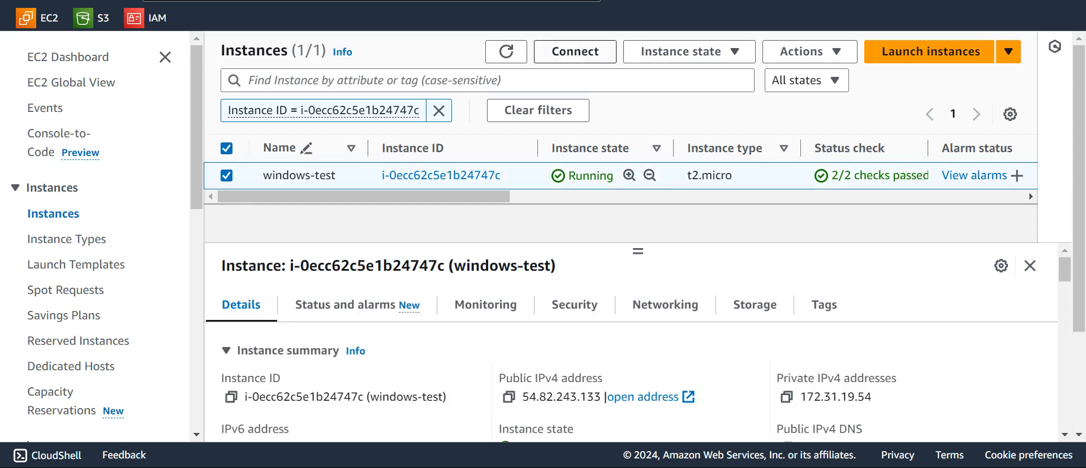
Download the windows-test remote desktop file from Connect's RDP client options
{"action": "left_click", "coordinate": [575, 51]}
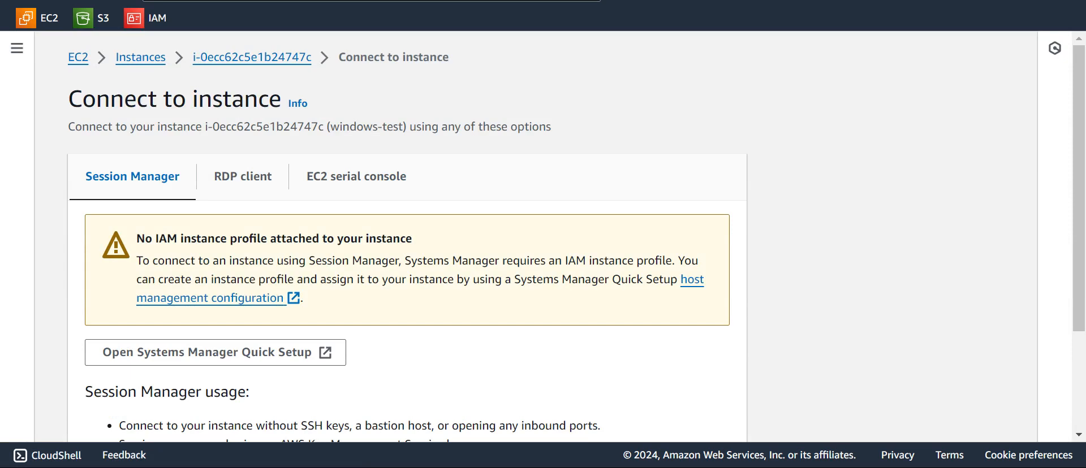
{"action": "left_click", "coordinate": [243, 176]}
{"action": "scroll", "coordinate": [543, 236], "scroll_direction": "down", "scroll_amount": 4}
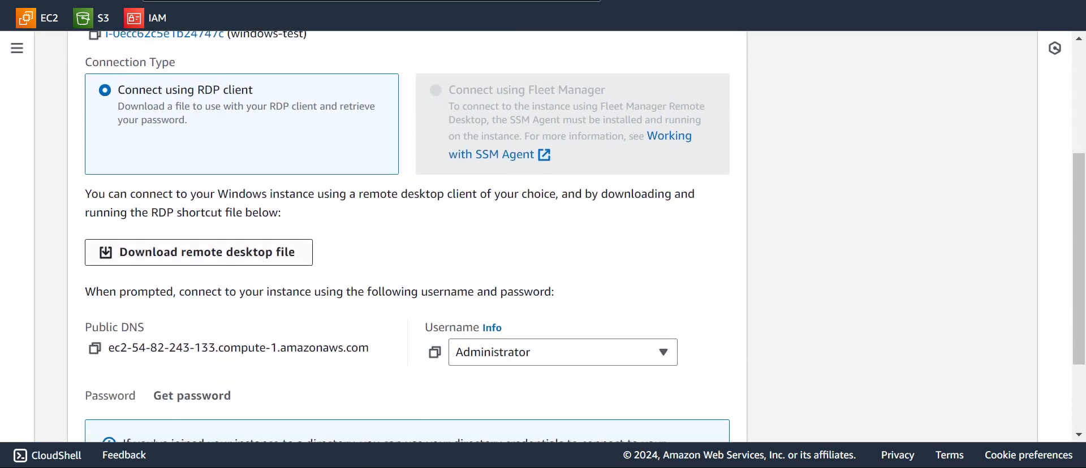
{"action": "left_click", "coordinate": [198, 252]}
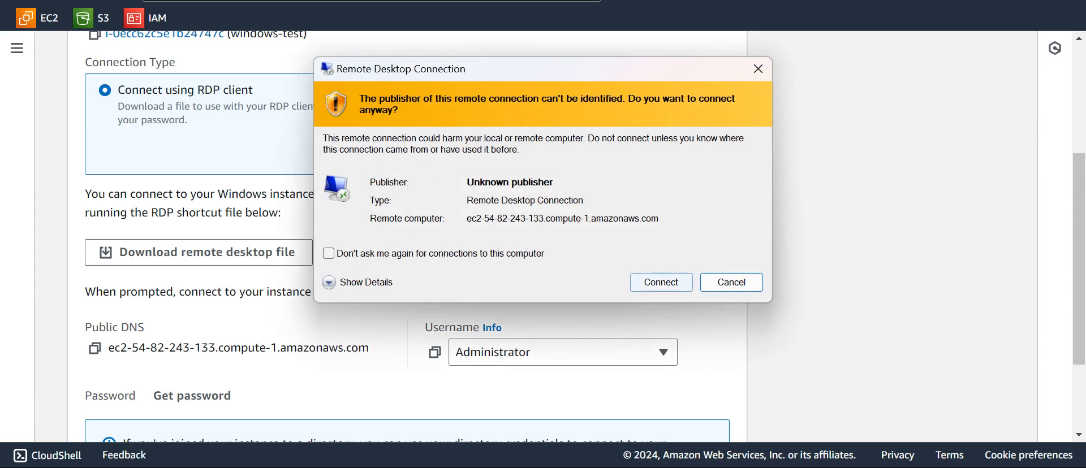
Accept the unknown-publisher warning, move the credentials prompt aside, and go to Get Windows password
{"action": "left_click", "coordinate": [661, 282]}
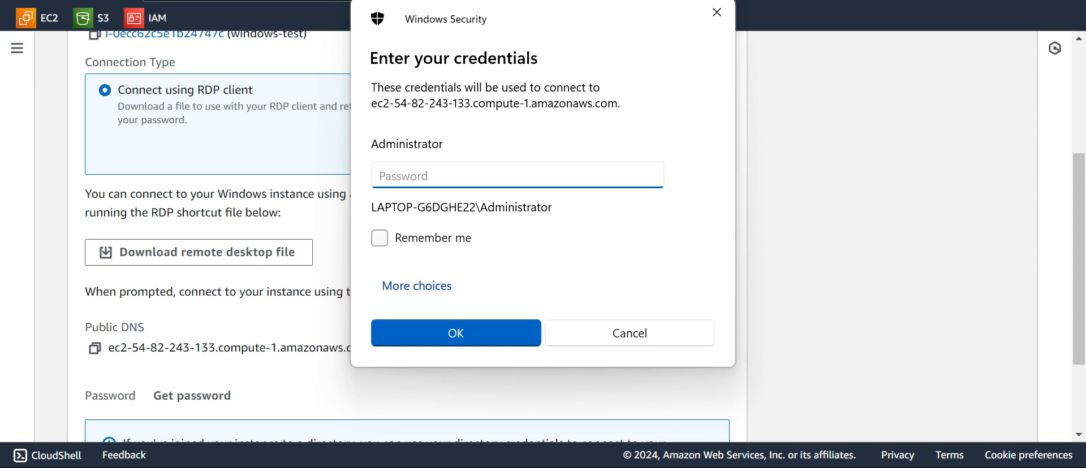
{"action": "left_click_drag", "start_coordinate": [543, 18], "coordinate": [848, 55]}
{"action": "scroll", "coordinate": [192, 308], "scroll_direction": "down", "scroll_amount": 2}
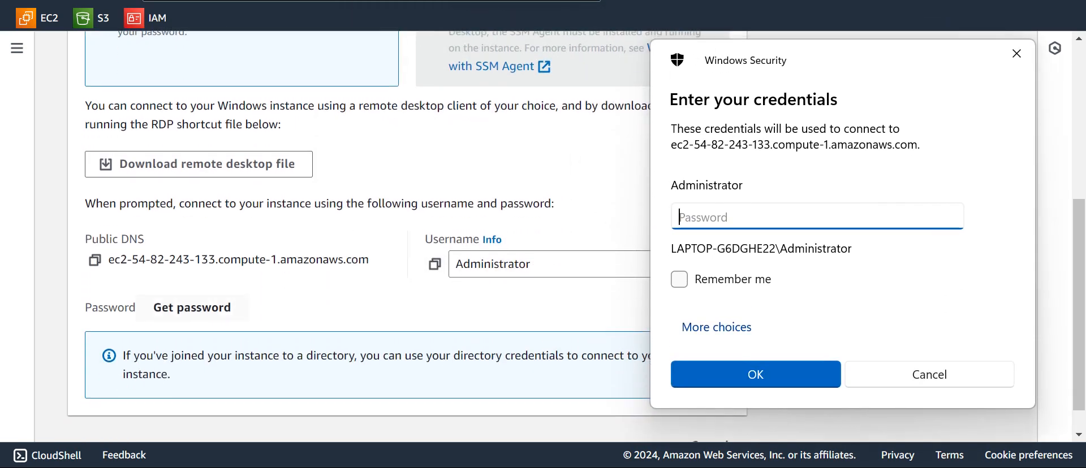
{"action": "left_click", "coordinate": [193, 308]}
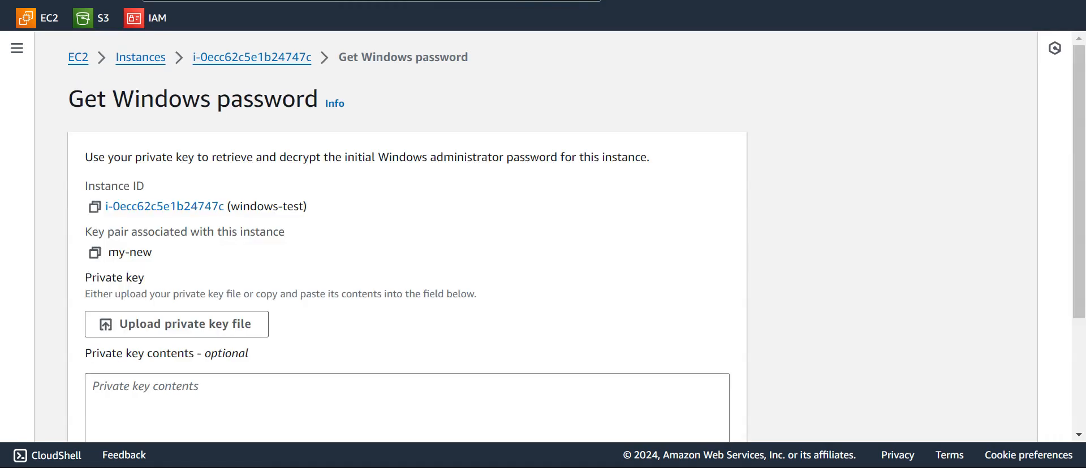
Start uploading a private key file and look through the Downloads and Desktop folders
{"action": "scroll", "coordinate": [576, 237], "scroll_direction": "down", "scroll_amount": 1}
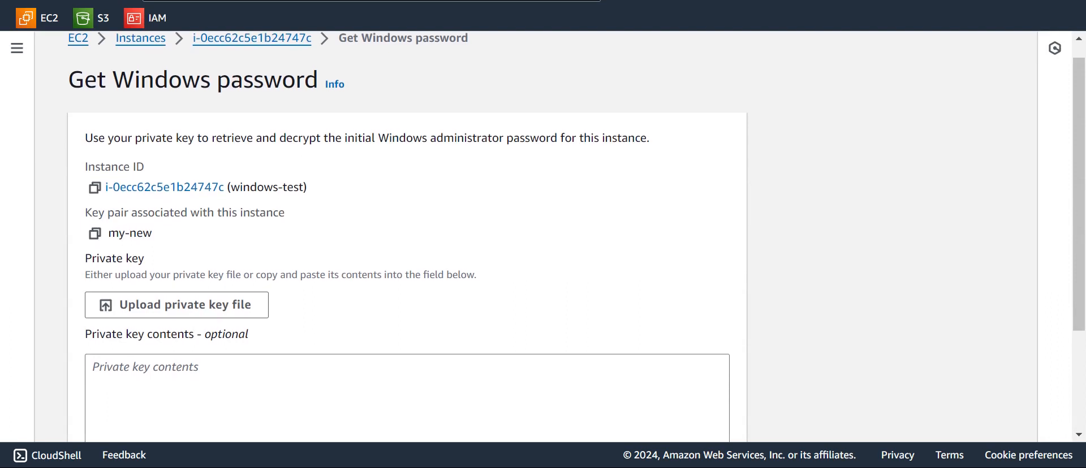
{"action": "scroll", "coordinate": [576, 238], "scroll_direction": "down", "scroll_amount": 2}
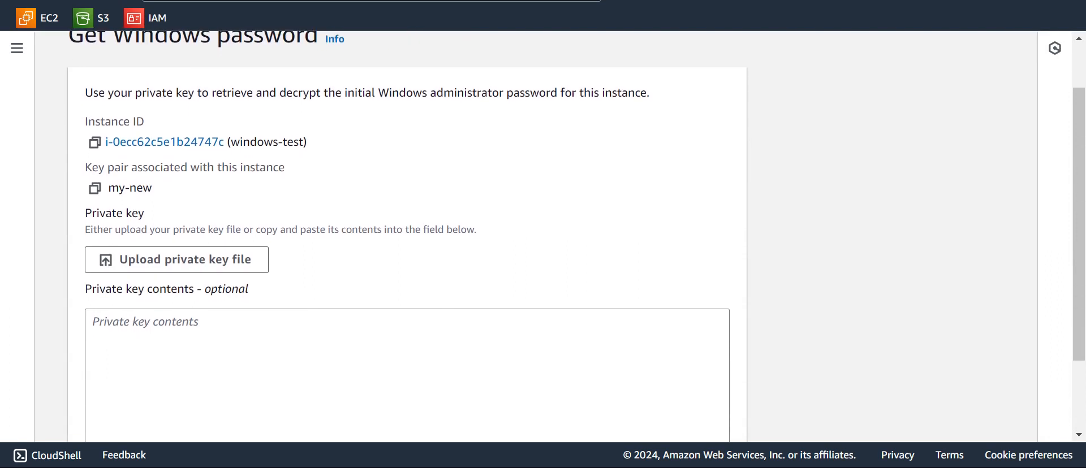
{"action": "scroll", "coordinate": [576, 237], "scroll_direction": "up", "scroll_amount": 1}
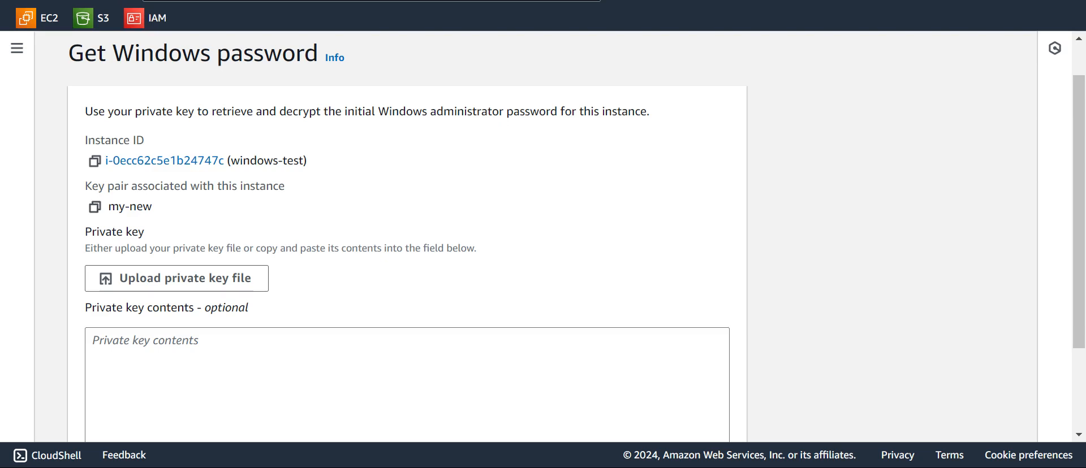
{"action": "scroll", "coordinate": [543, 238], "scroll_direction": "down", "scroll_amount": 2}
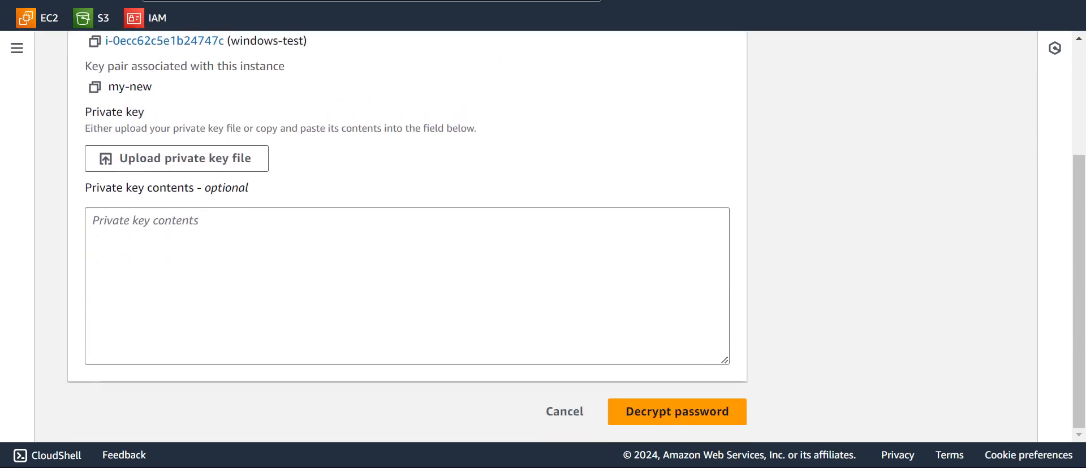
{"action": "left_click", "coordinate": [176, 159]}
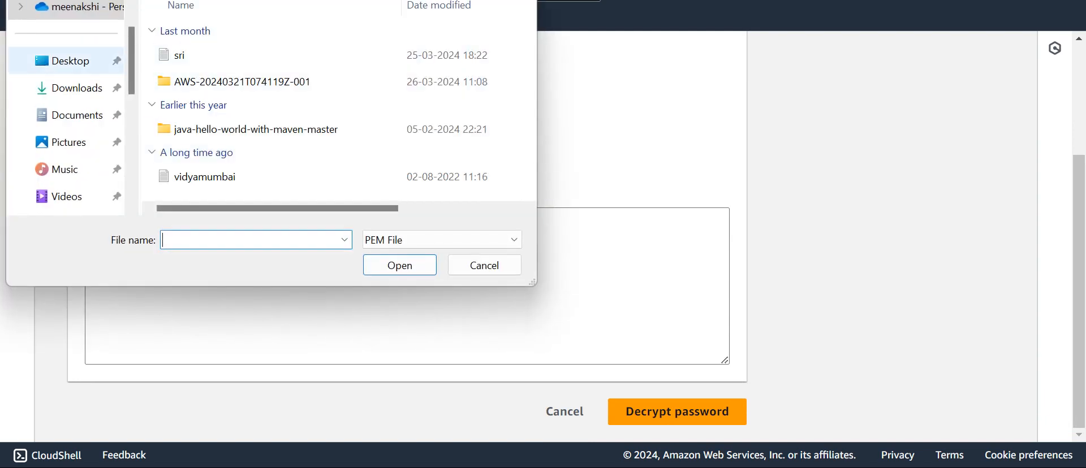
{"action": "left_click", "coordinate": [77, 88]}
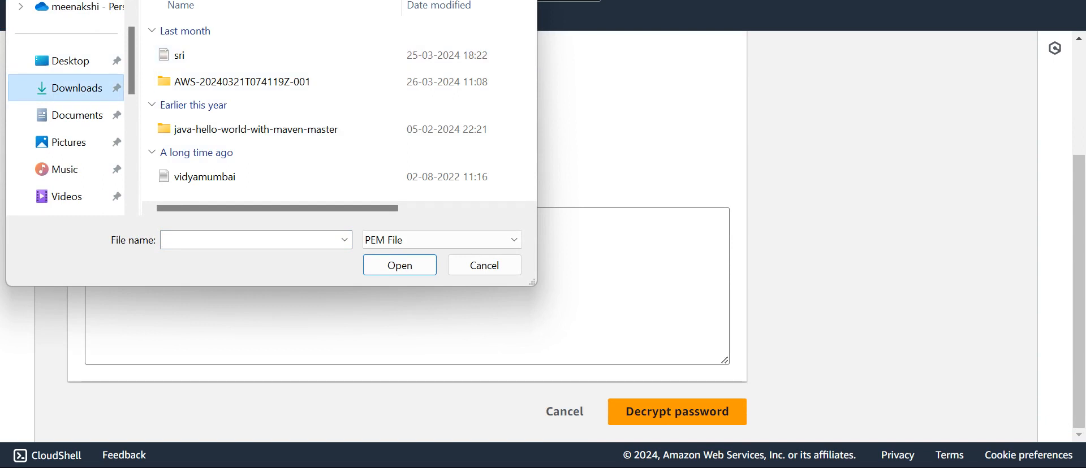
{"action": "left_click", "coordinate": [67, 61]}
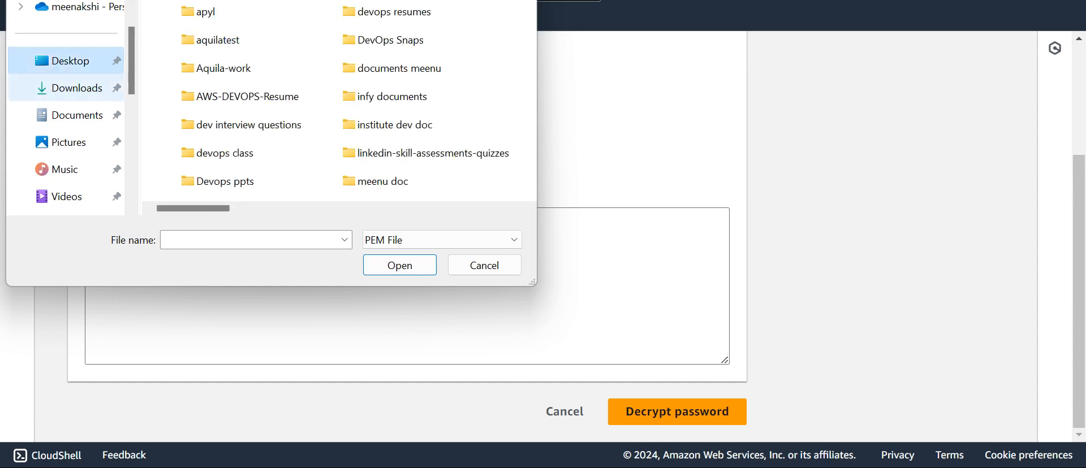
{"action": "left_click", "coordinate": [77, 87]}
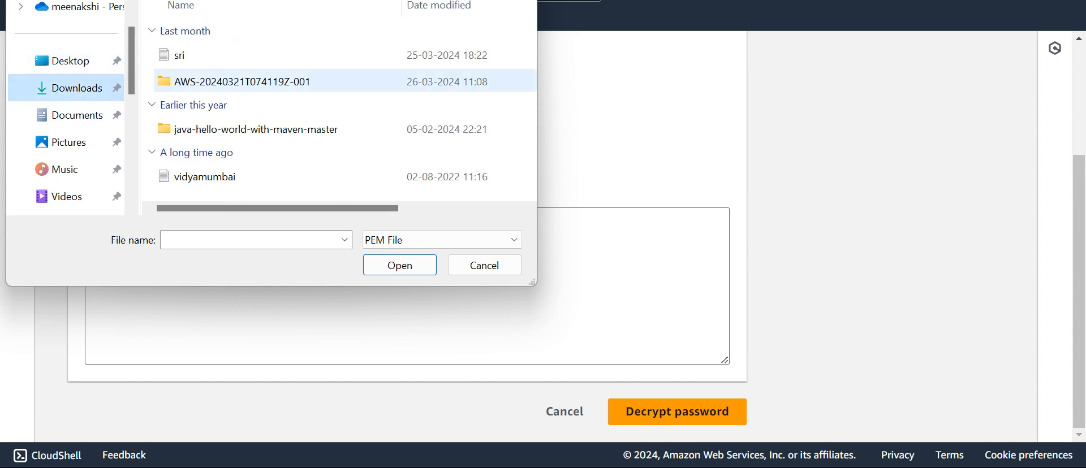
{"action": "scroll", "coordinate": [226, 85], "scroll_direction": "right", "scroll_amount": 2}
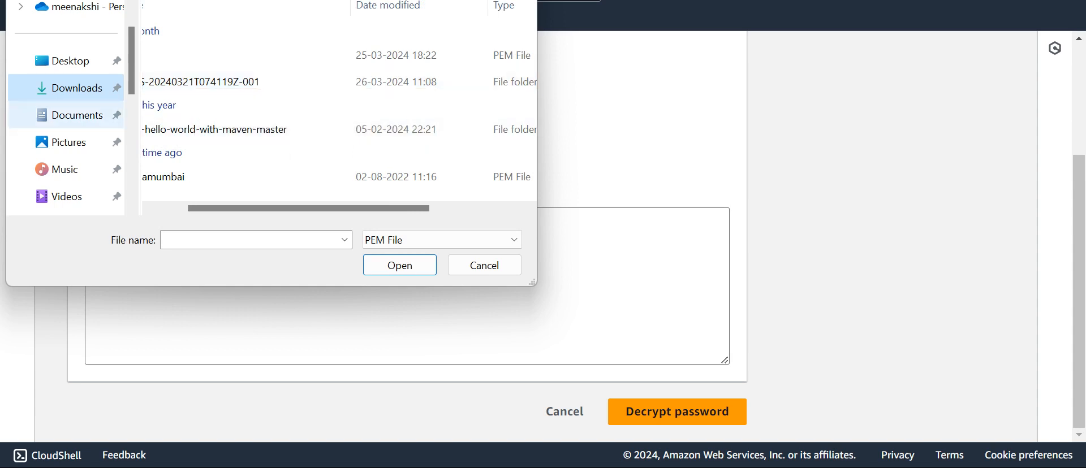
{"action": "left_click", "coordinate": [70, 61]}
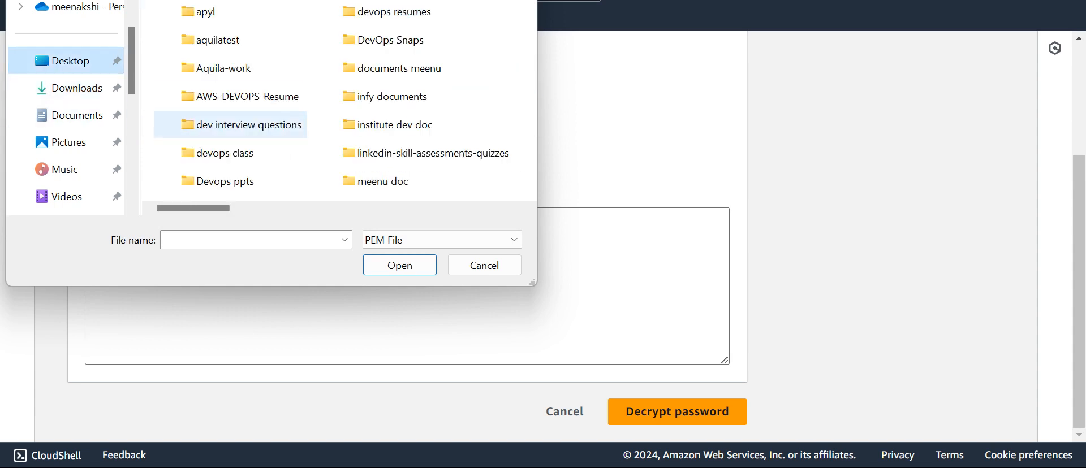
{"action": "scroll", "coordinate": [226, 125], "scroll_direction": "right", "scroll_amount": 5}
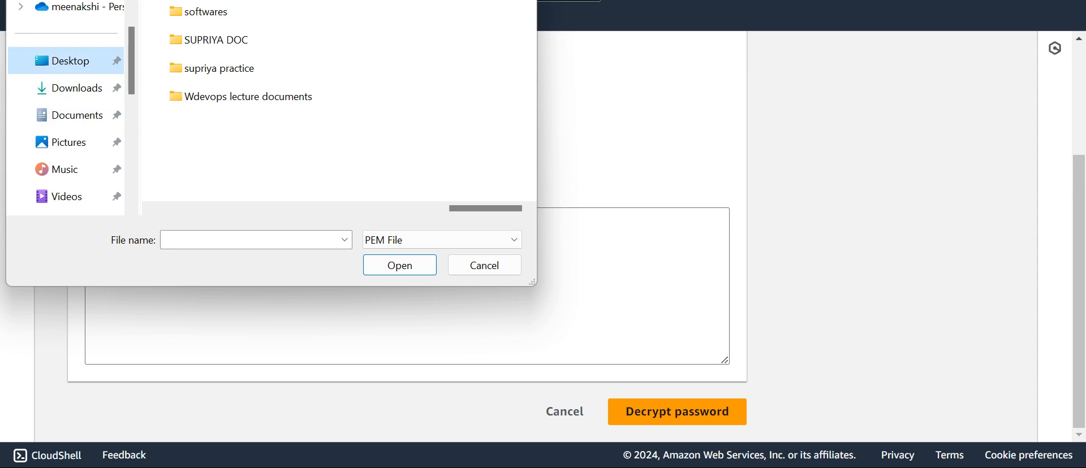
Set the file filter to All Files, upload my-new.ppk from Downloads, and decrypt the password
{"action": "left_click", "coordinate": [441, 240]}
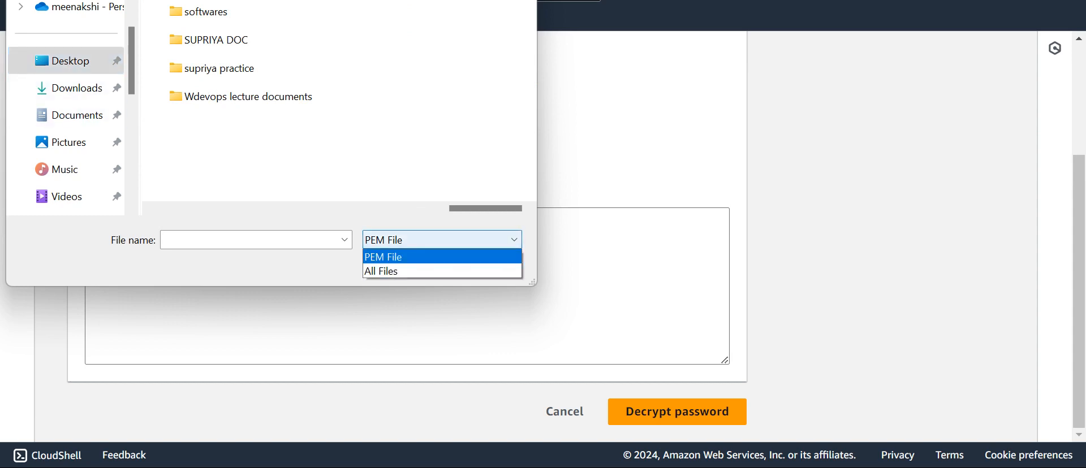
{"action": "left_click", "coordinate": [380, 270]}
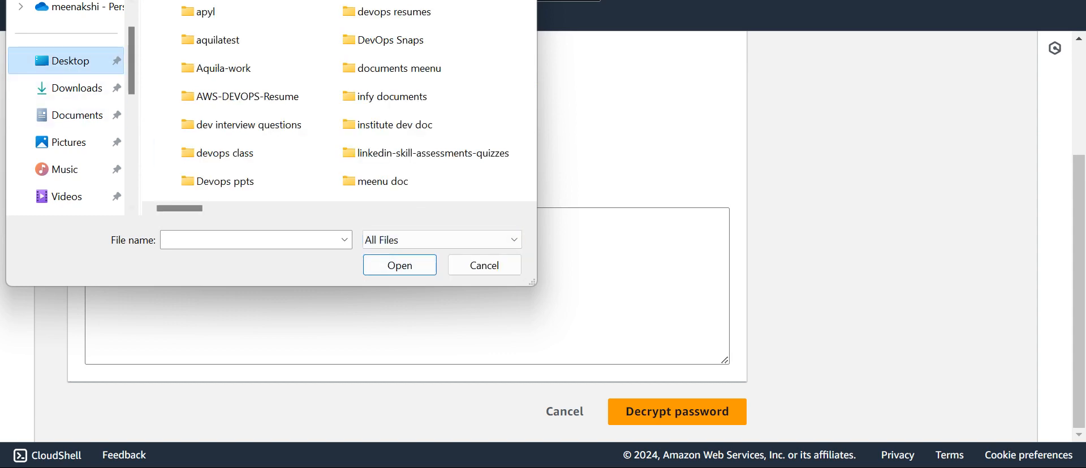
{"action": "left_click", "coordinate": [77, 87]}
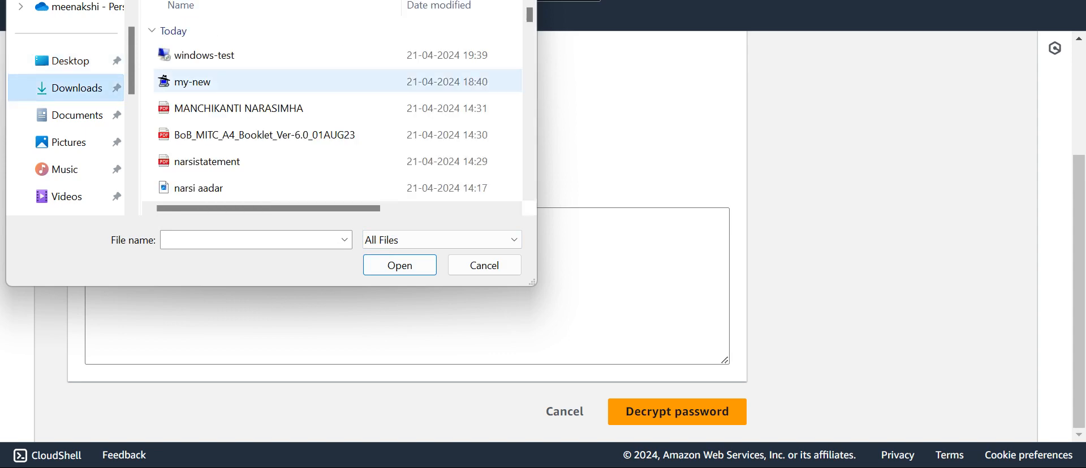
{"action": "left_click", "coordinate": [193, 82]}
{"action": "key", "text": "Return"}
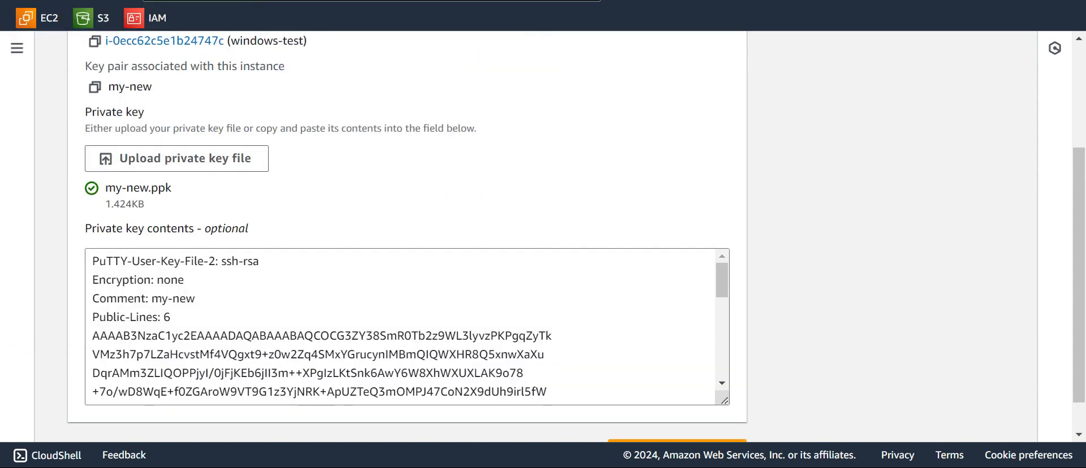
{"action": "scroll", "coordinate": [407, 327], "scroll_direction": "down", "scroll_amount": 5}
{"action": "scroll", "coordinate": [407, 327], "scroll_direction": "down", "scroll_amount": 1}
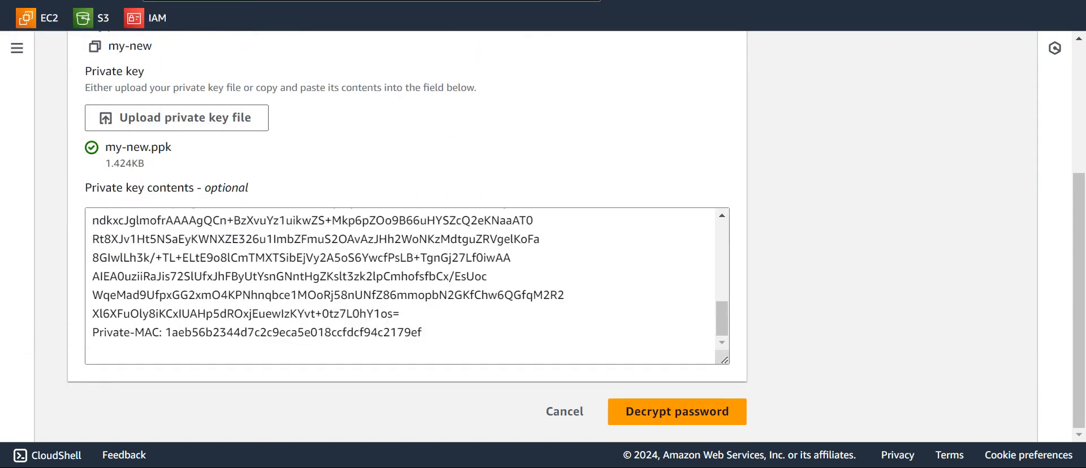
{"action": "left_click", "coordinate": [677, 412]}
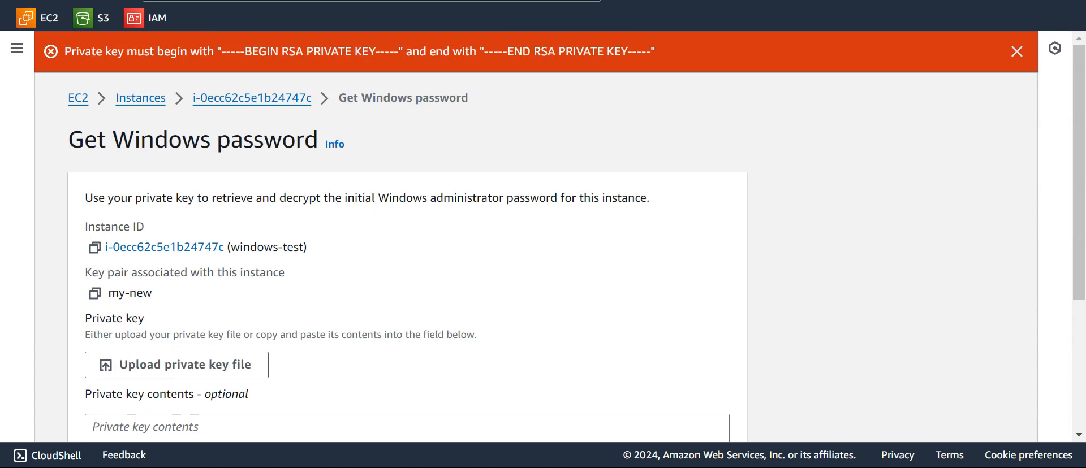
Dismiss the RSA private key format error and open the Start menu
{"action": "left_click", "coordinate": [1016, 51]}
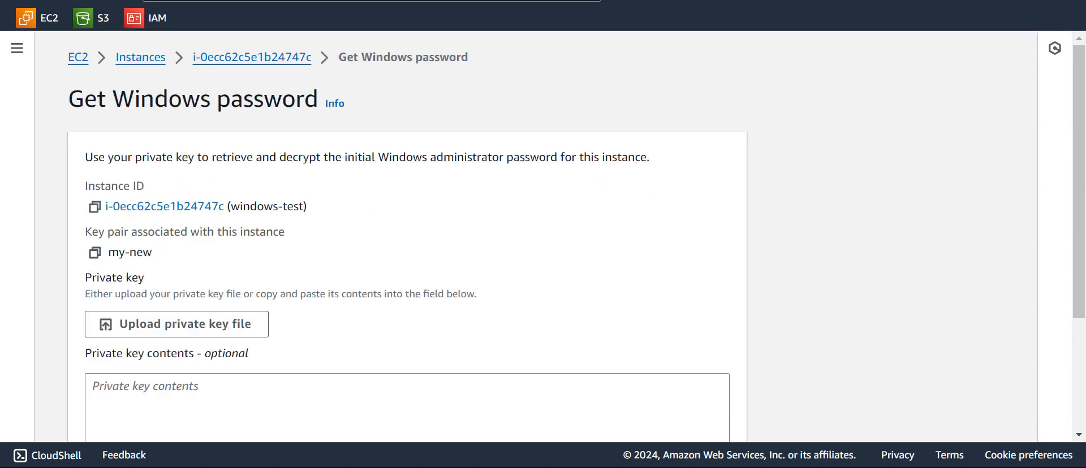
{"action": "key", "text": "super"}
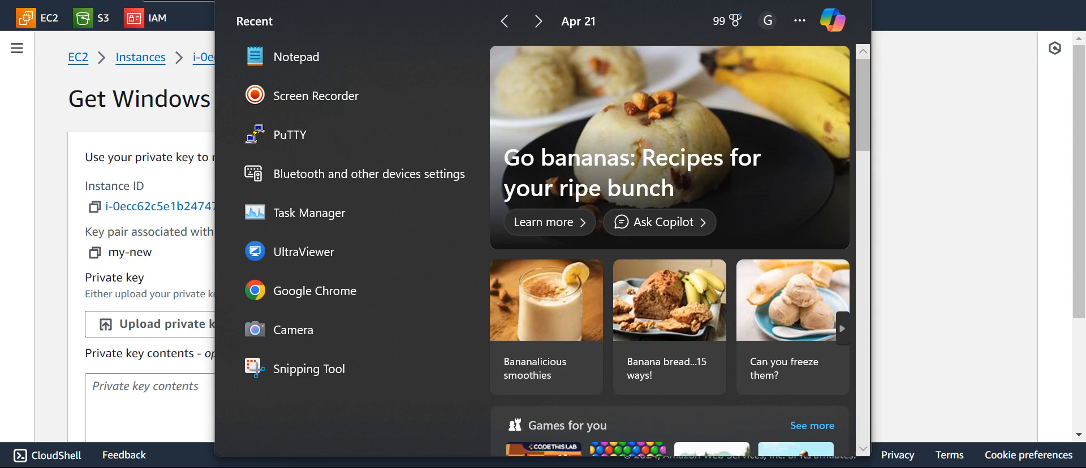
Close the mistakenly launched PuTTY, then search 'putty gen' and launch PuTTYgen
{"action": "key", "text": "Down"}
{"action": "key", "text": "Down"}
{"action": "key", "text": "Down"}
{"action": "key", "text": "Return"}
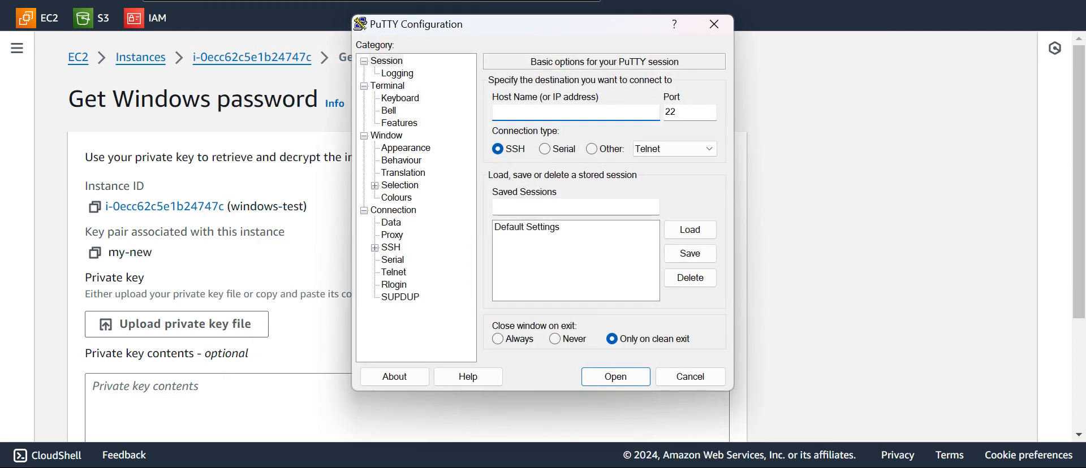
{"action": "key", "text": "Escape"}
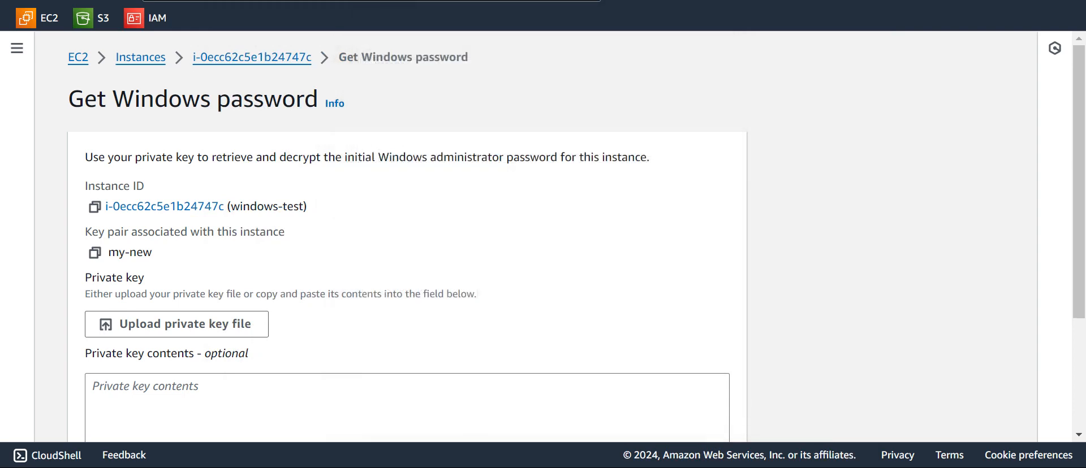
{"action": "key", "text": "super"}
{"action": "type", "text": "put"}
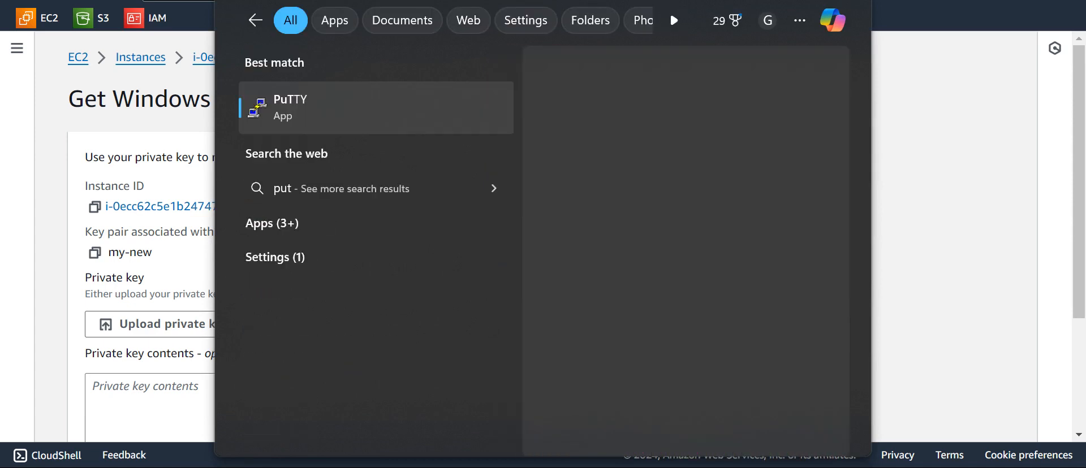
{"action": "type", "text": "ty gen"}
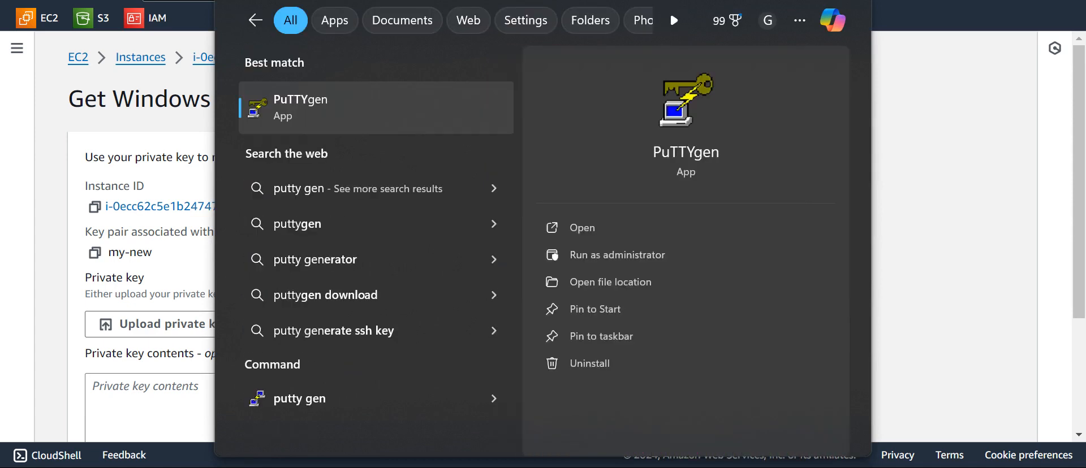
{"action": "key", "text": "Return"}
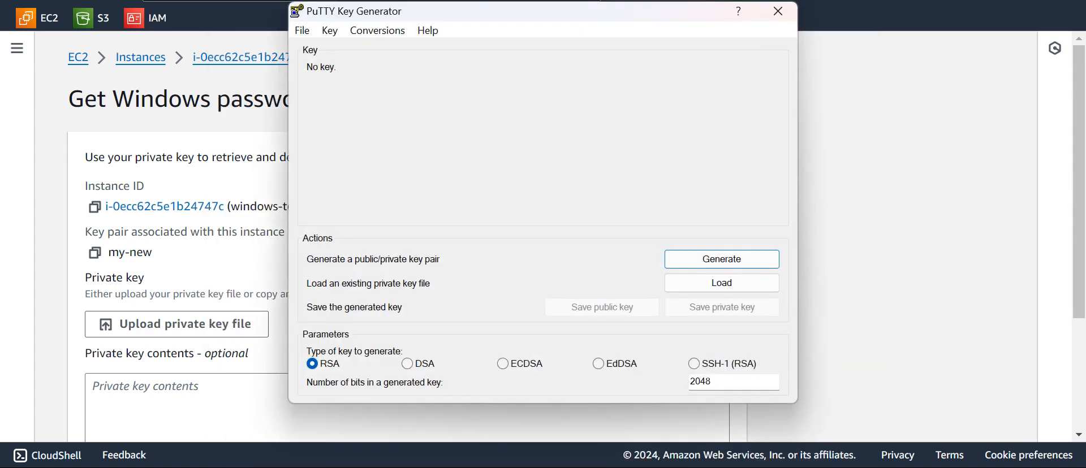
Import the my-new key from Downloads through Conversions > Import key
{"action": "left_click", "coordinate": [721, 283]}
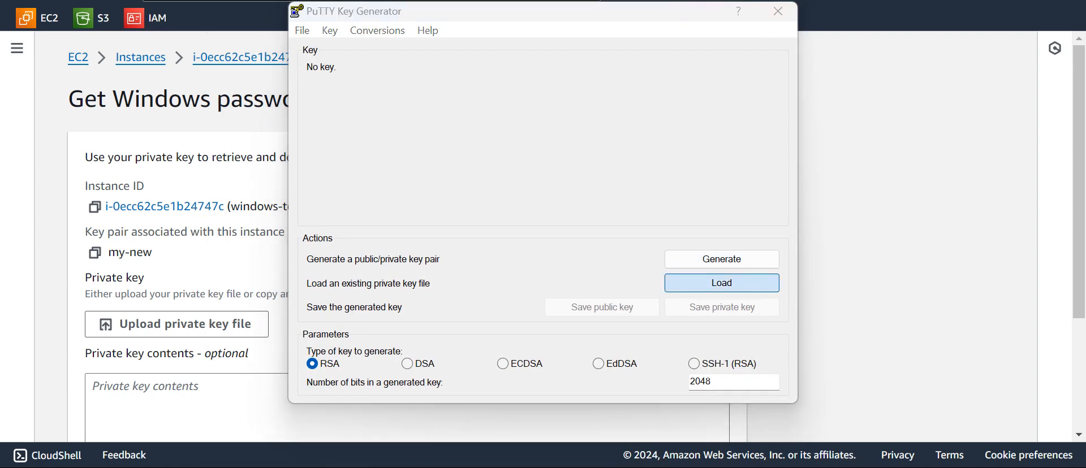
{"action": "left_click", "coordinate": [811, 5]}
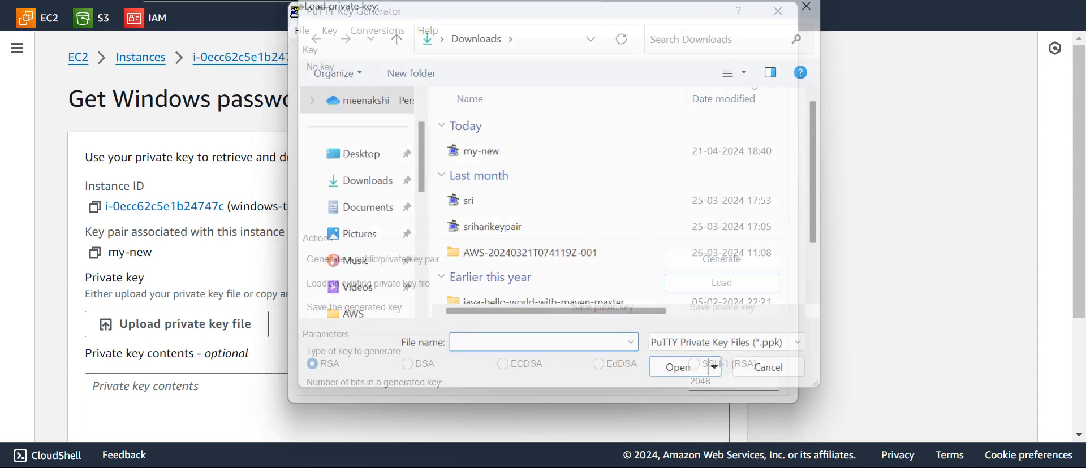
{"action": "left_click", "coordinate": [377, 30]}
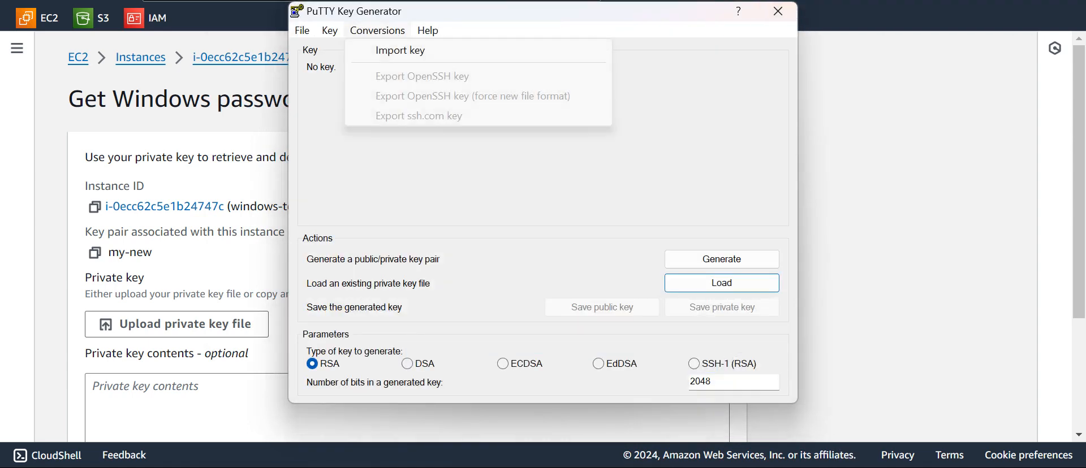
{"action": "left_click", "coordinate": [378, 30]}
{"action": "left_click", "coordinate": [378, 30]}
{"action": "left_click", "coordinate": [400, 50]}
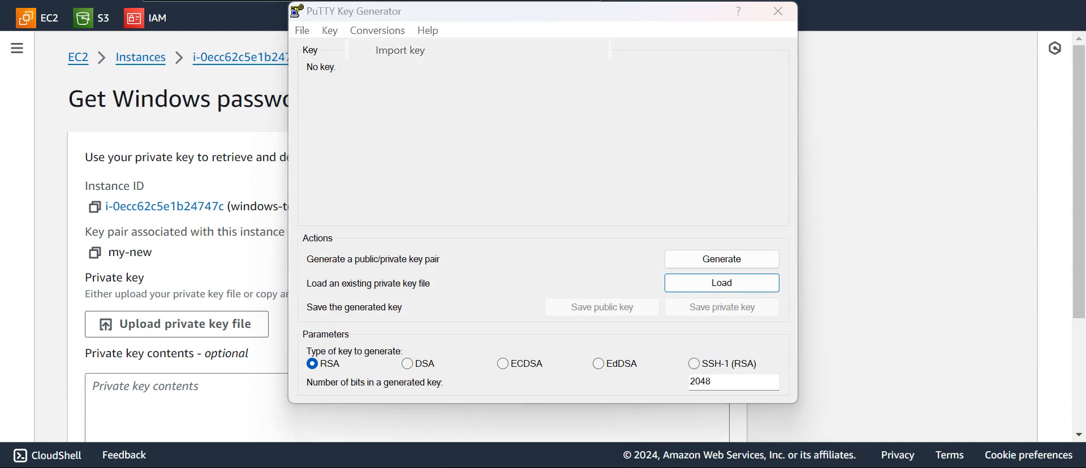
{"action": "left_click", "coordinate": [481, 177]}
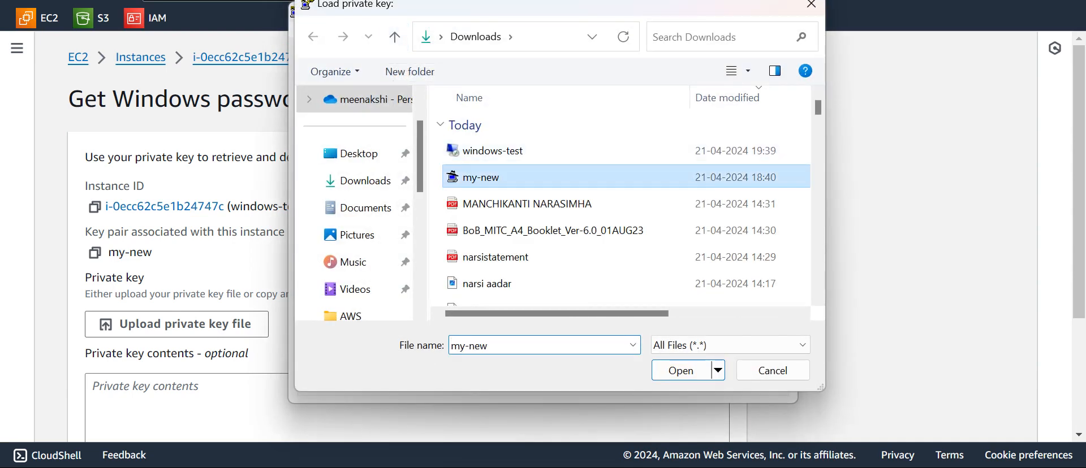
{"action": "key", "text": "Return"}
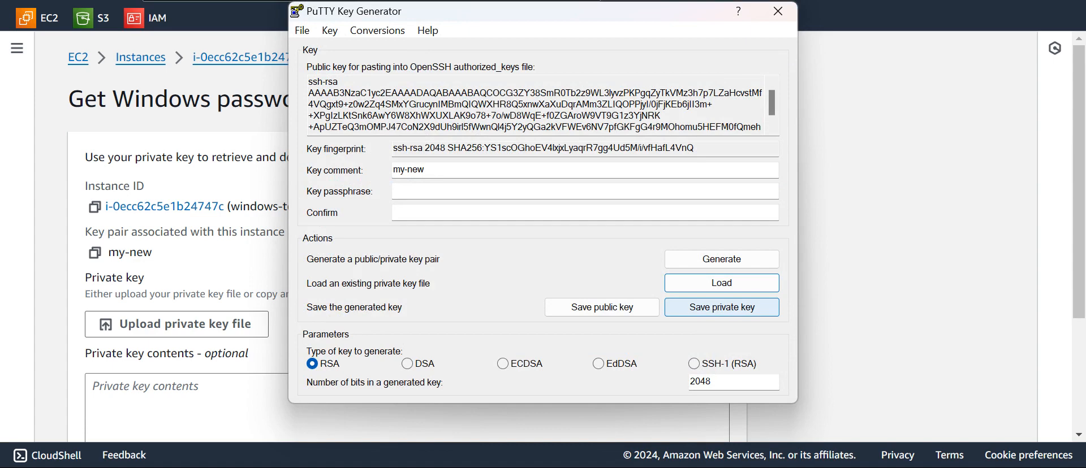
Save the private key without a passphrase as my-new.pem and close PuTTYgen
{"action": "left_click", "coordinate": [722, 307]}
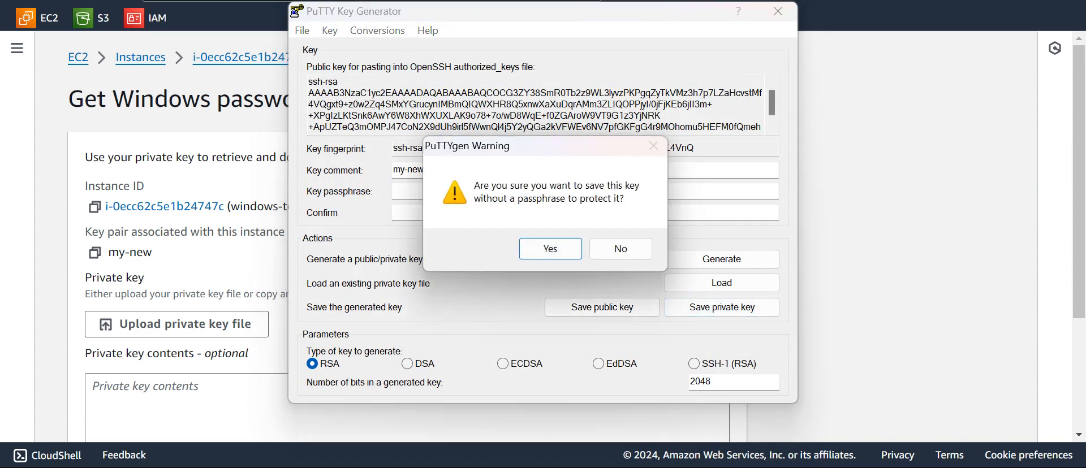
{"action": "left_click", "coordinate": [523, 249]}
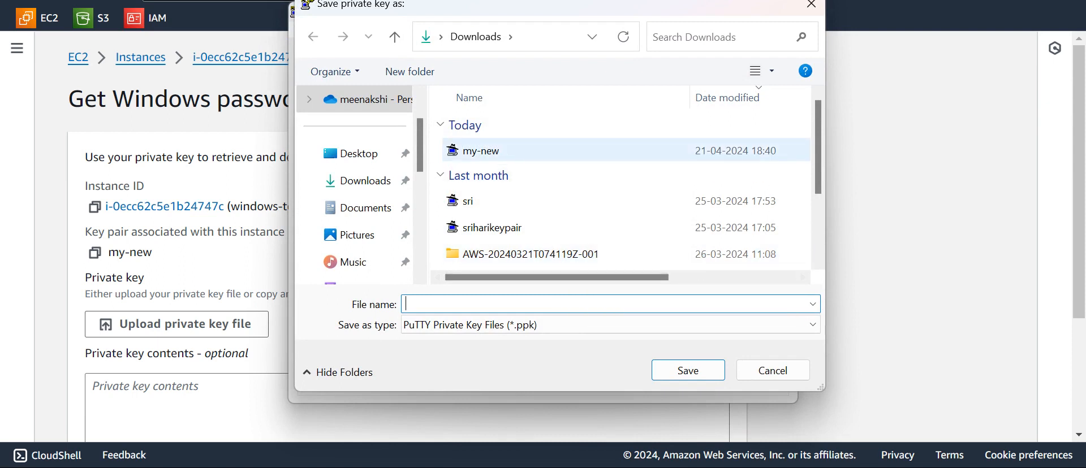
{"action": "left_click", "coordinate": [480, 151]}
{"action": "left_click", "coordinate": [444, 304]}
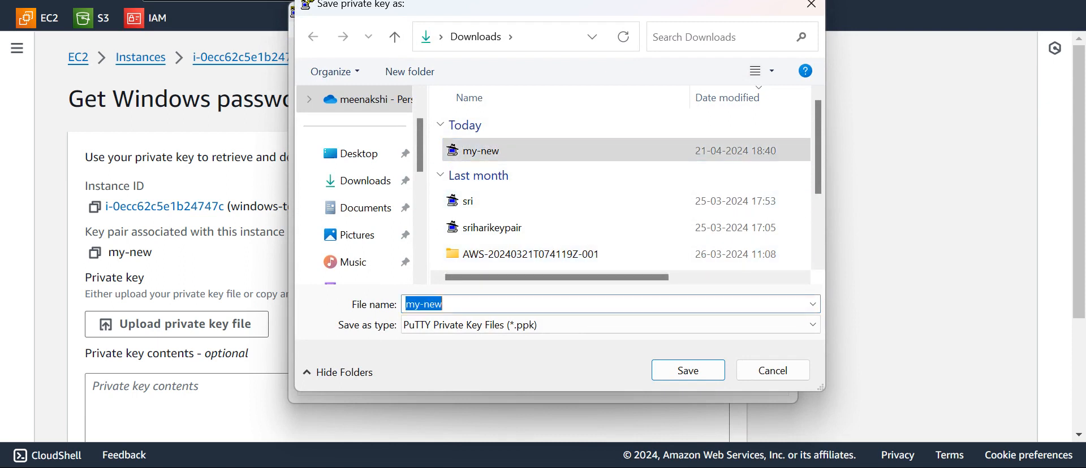
{"action": "left_click", "coordinate": [444, 304]}
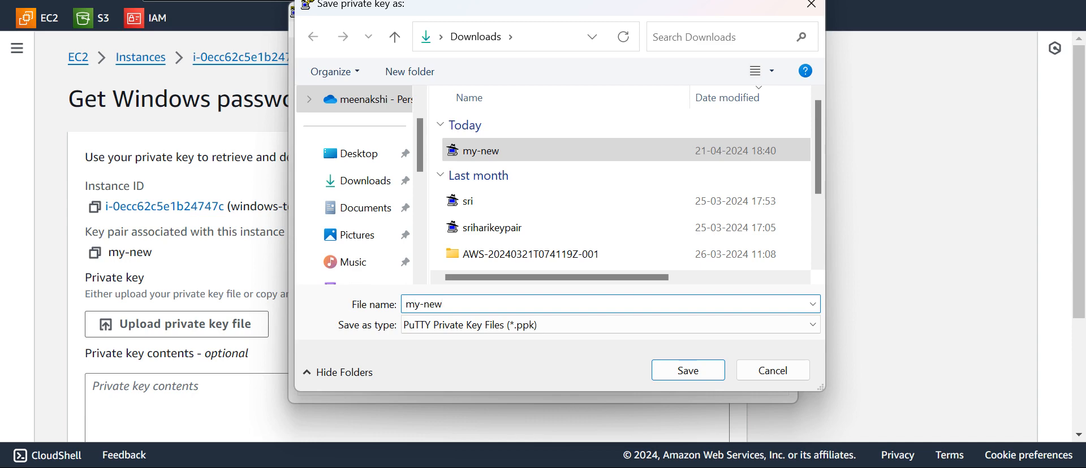
{"action": "type", "text": ".pem"}
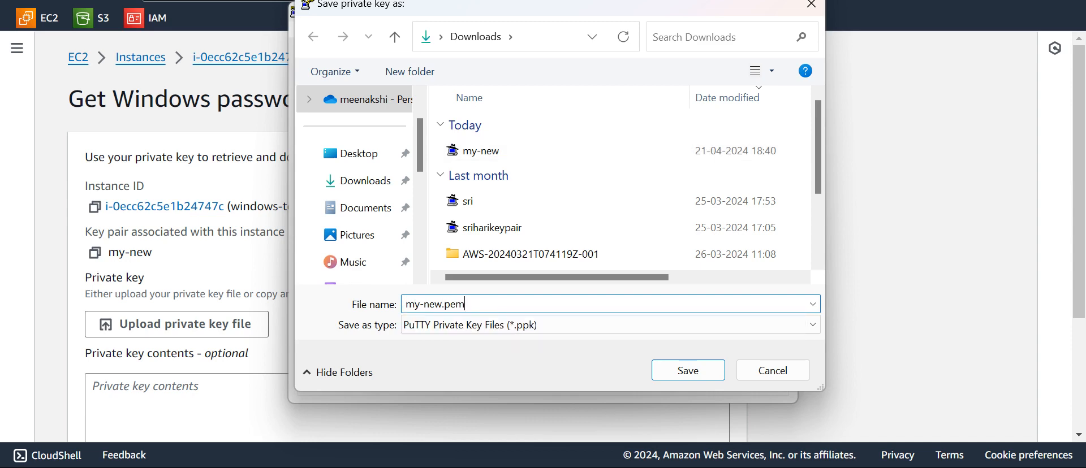
{"action": "key", "text": "Return"}
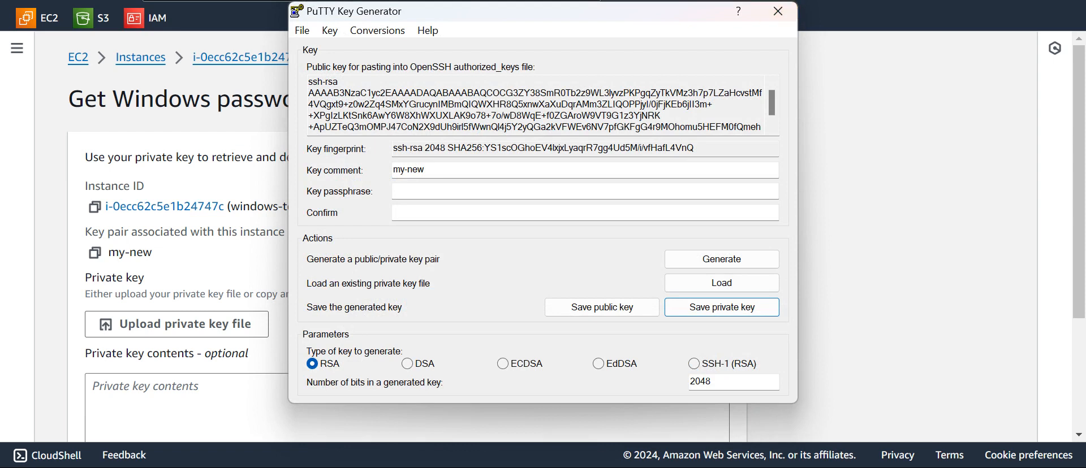
{"action": "scroll", "coordinate": [542, 105], "scroll_direction": "down", "scroll_amount": 1}
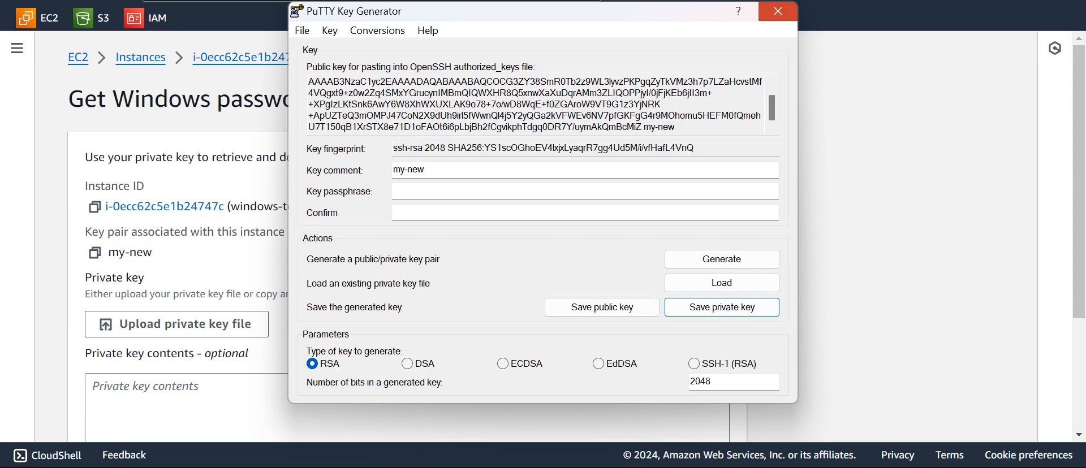
{"action": "left_click", "coordinate": [777, 11]}
Upload my-new.pem, attempt decryption, and dismiss the resulting RSA key format error
{"action": "left_click", "coordinate": [177, 324]}
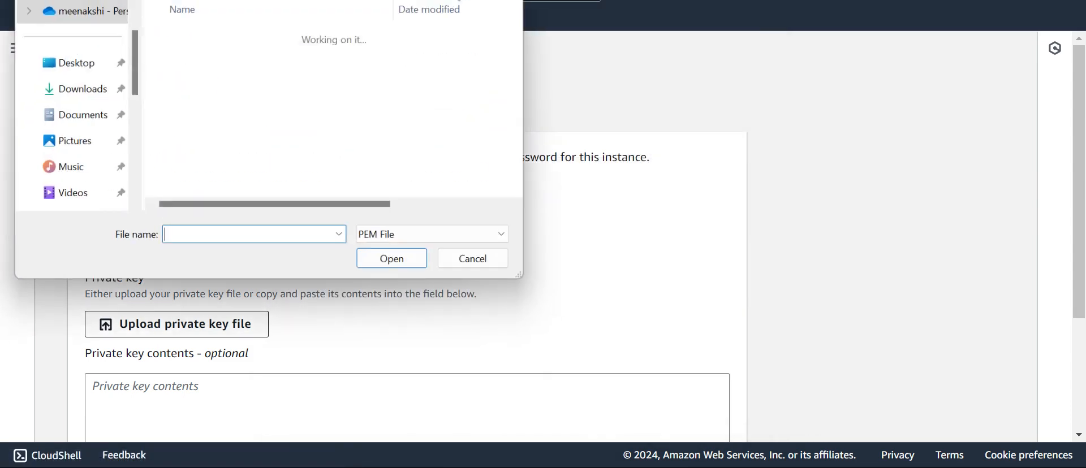
{"action": "double_click", "coordinate": [192, 55]}
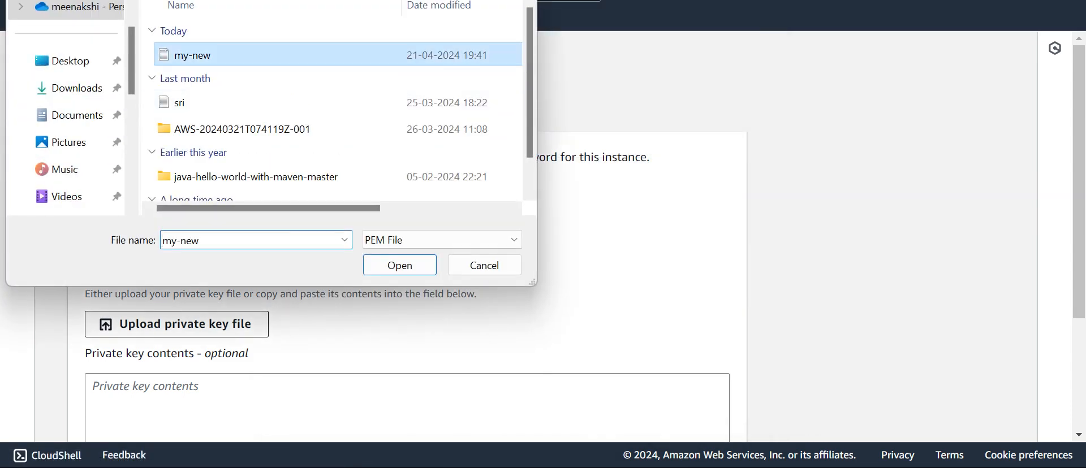
{"action": "scroll", "coordinate": [396, 254], "scroll_direction": "down", "scroll_amount": 4}
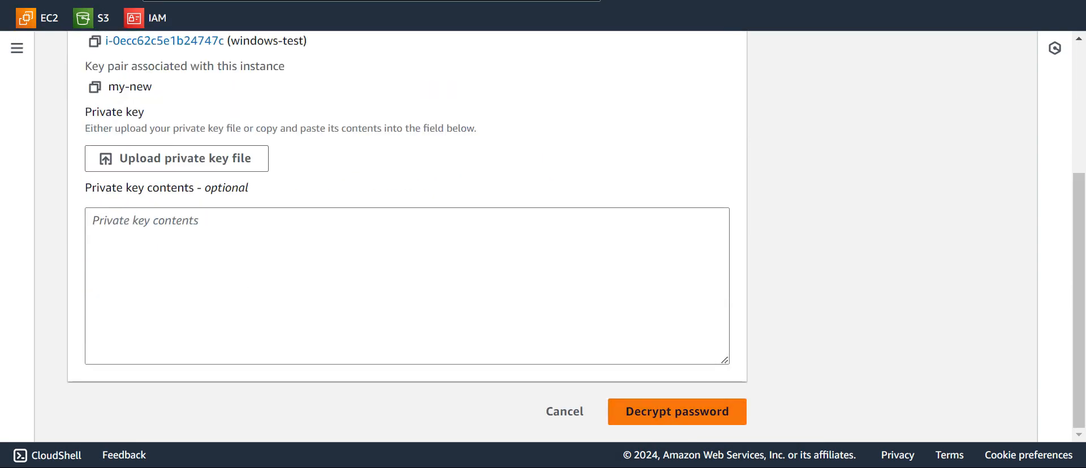
{"action": "left_click", "coordinate": [677, 412]}
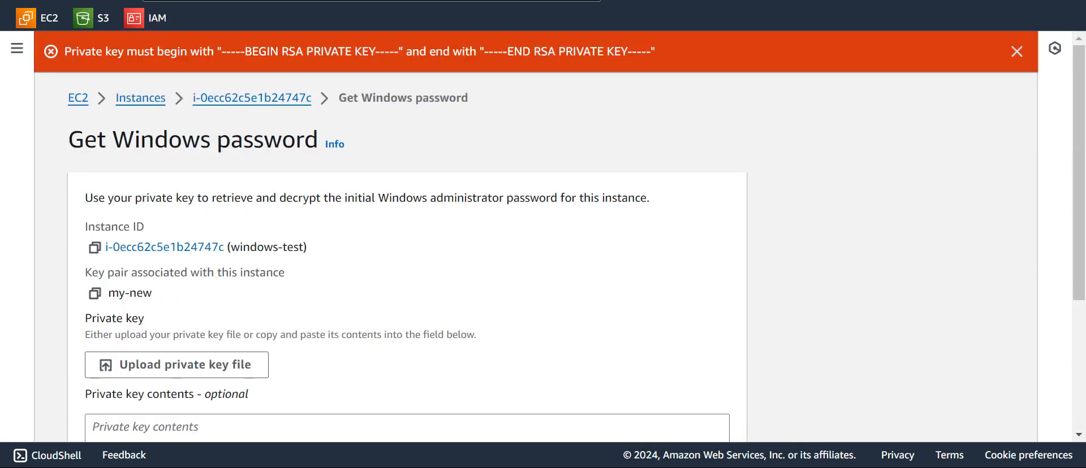
{"action": "left_click", "coordinate": [1016, 51]}
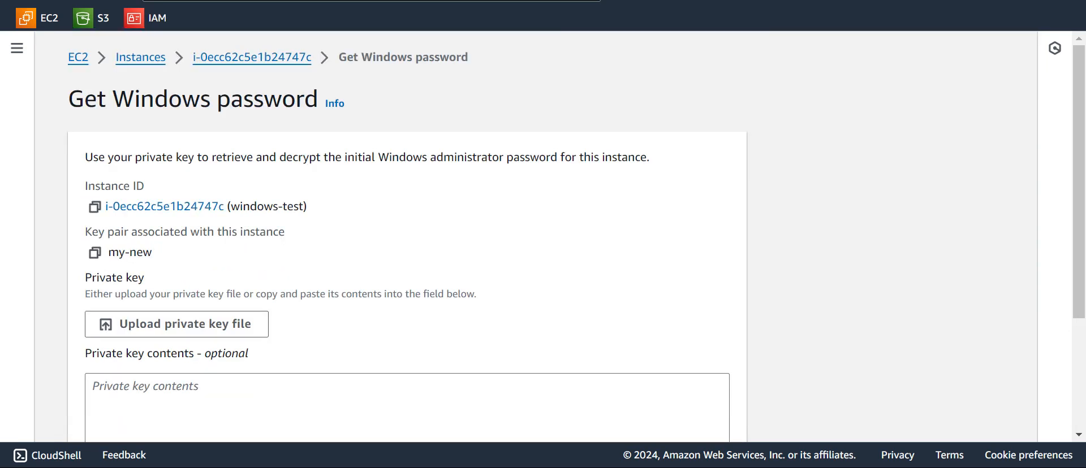
{"action": "scroll", "coordinate": [407, 237], "scroll_direction": "down", "scroll_amount": 3}
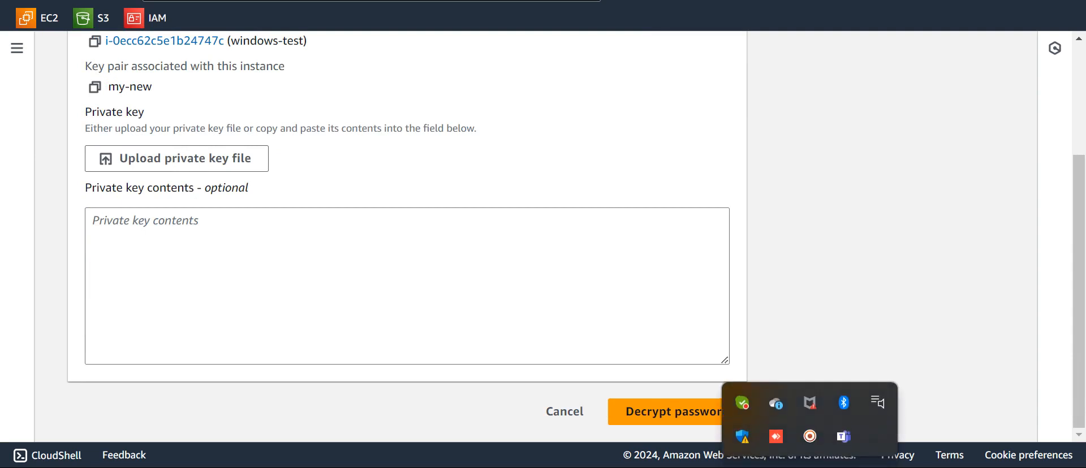
{"action": "left_click", "coordinate": [810, 436]}
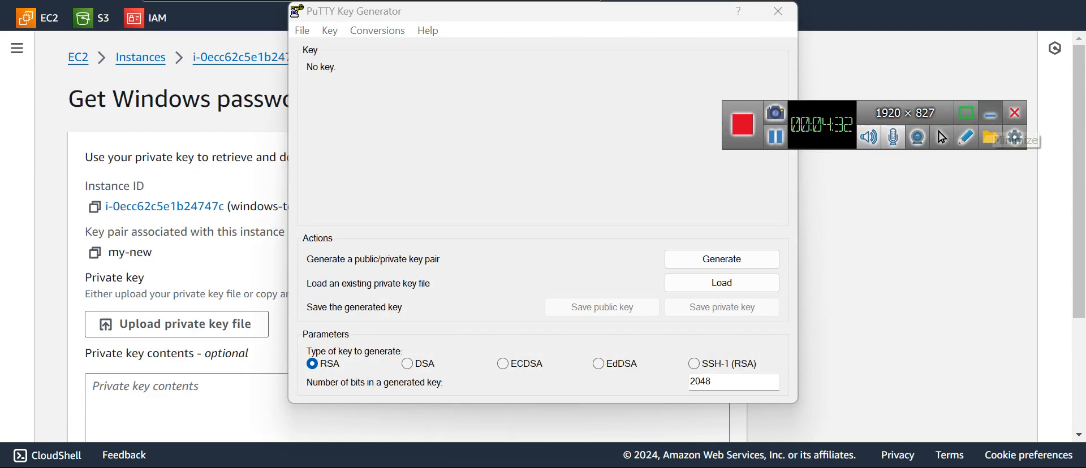
Reload the my-new private key into PuTTYgen
{"action": "left_click", "coordinate": [990, 113]}
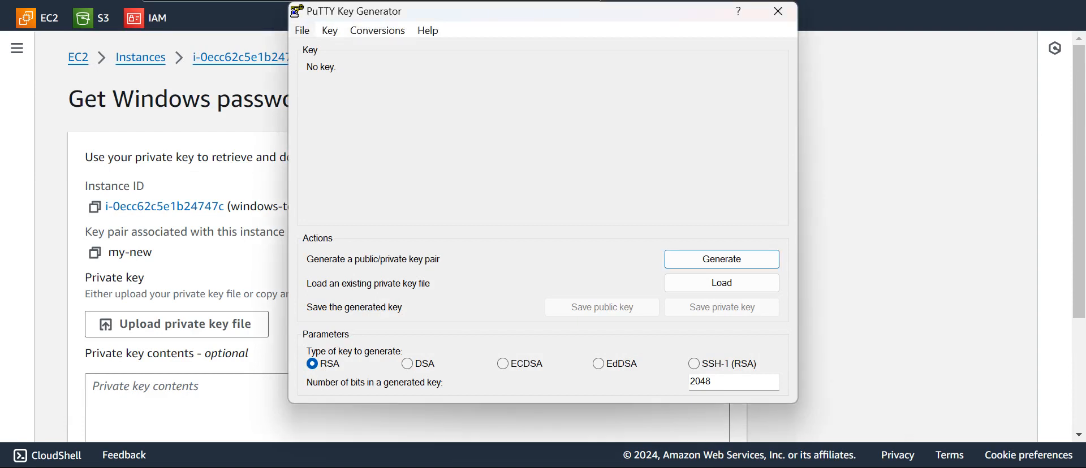
{"action": "left_click", "coordinate": [302, 30]}
{"action": "left_click", "coordinate": [356, 49]}
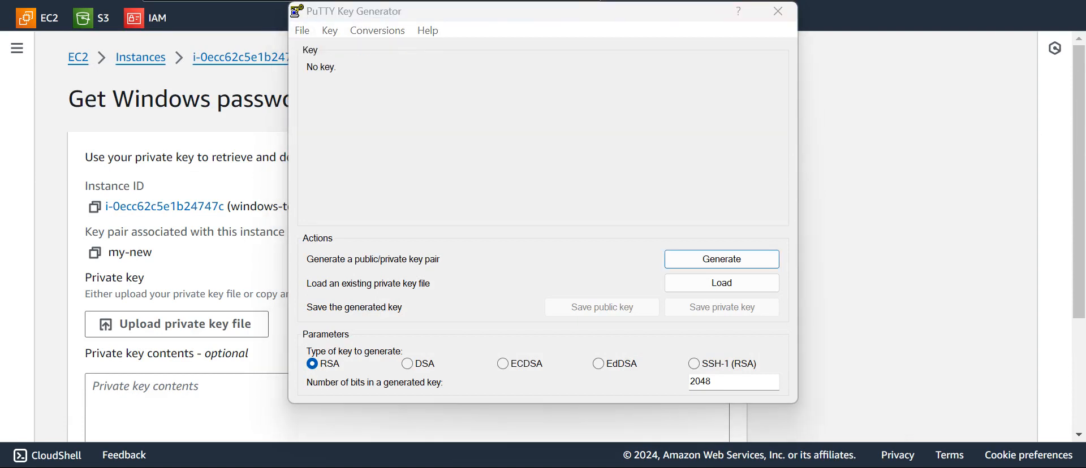
{"action": "double_click", "coordinate": [481, 151]}
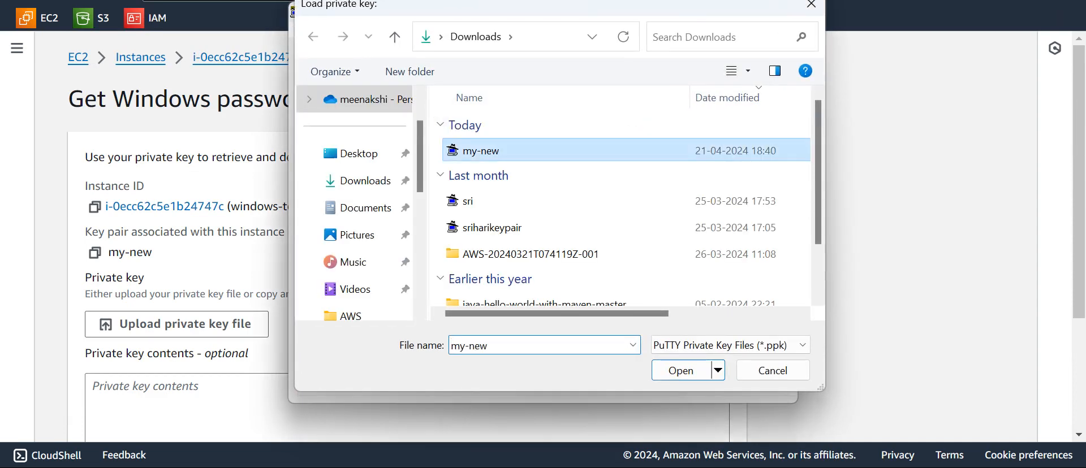
Export it as an OpenSSH key named newpem without a passphrase, then close PuTTYgen
{"action": "left_click", "coordinate": [378, 30]}
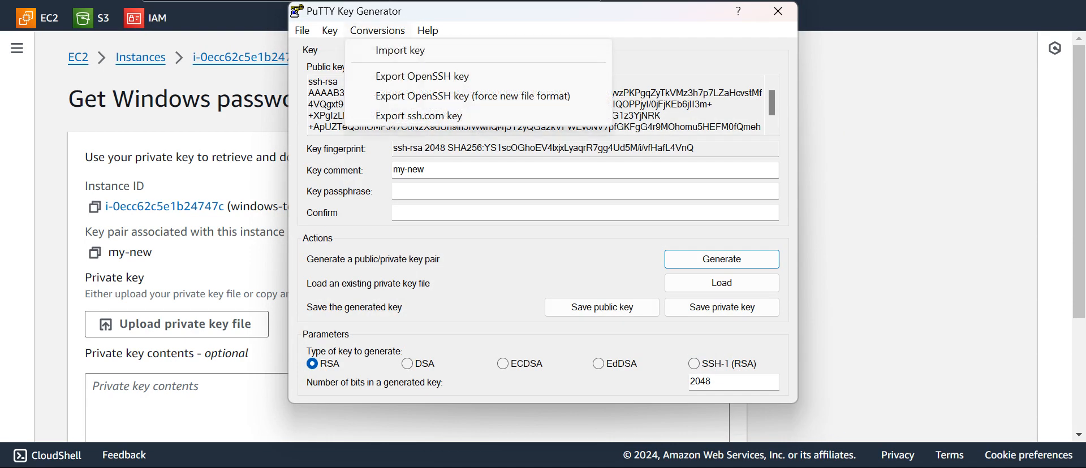
{"action": "left_click", "coordinate": [422, 76]}
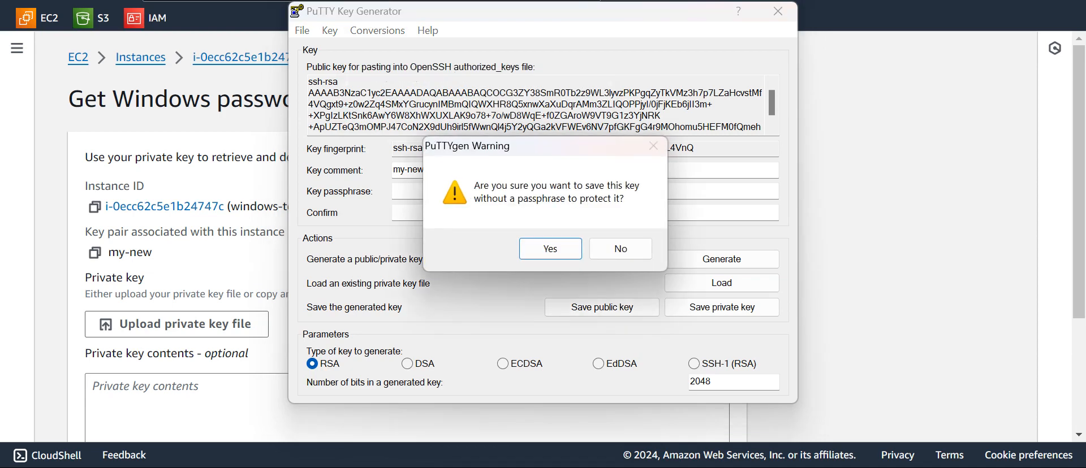
{"action": "key", "text": "Return"}
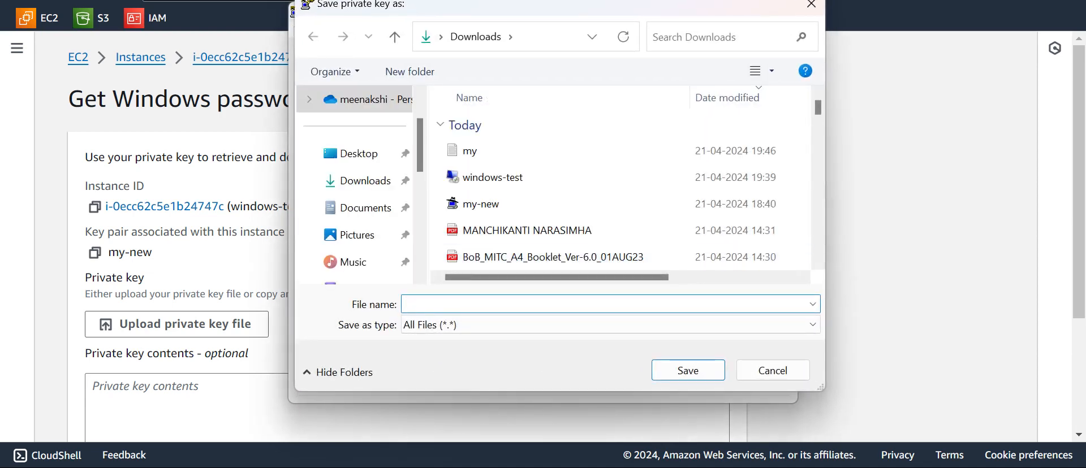
{"action": "type", "text": "newpem"}
{"action": "key", "text": "Return"}
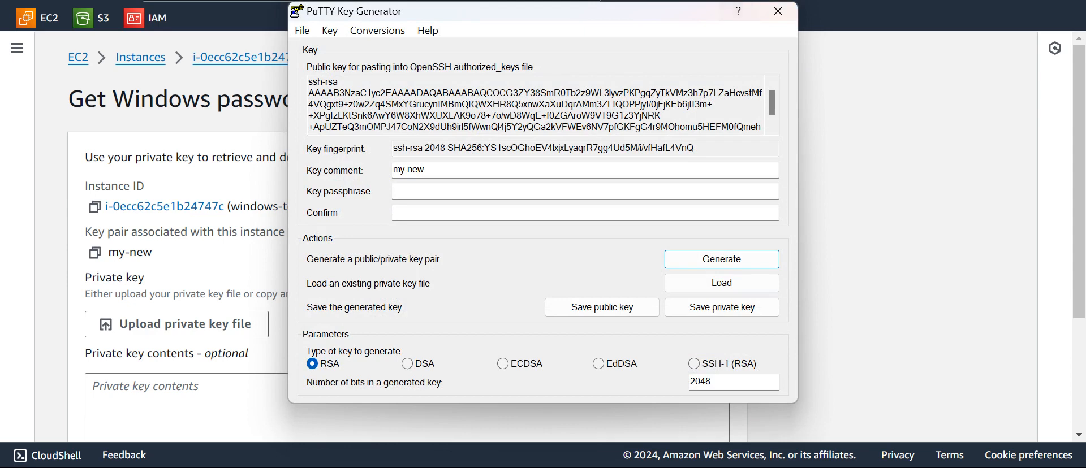
{"action": "left_click", "coordinate": [777, 12]}
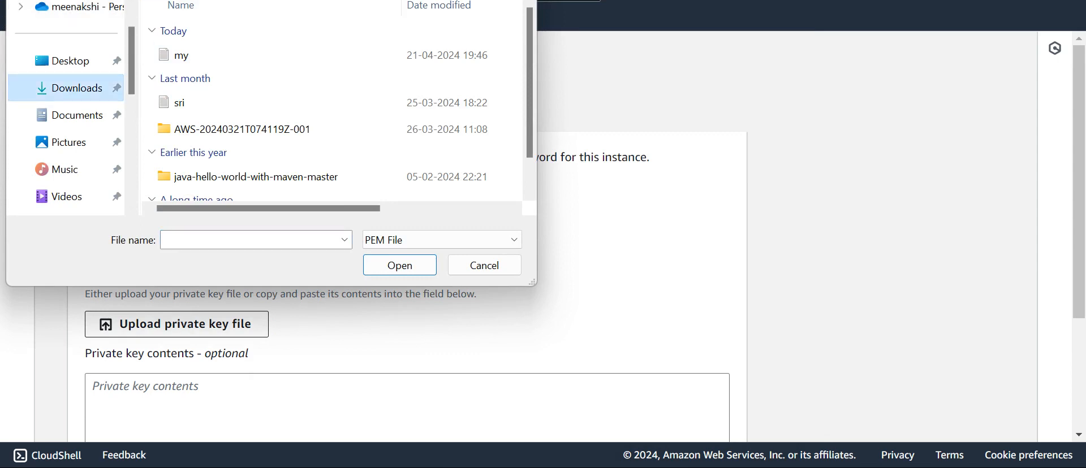
{"action": "left_click", "coordinate": [62, 61]}
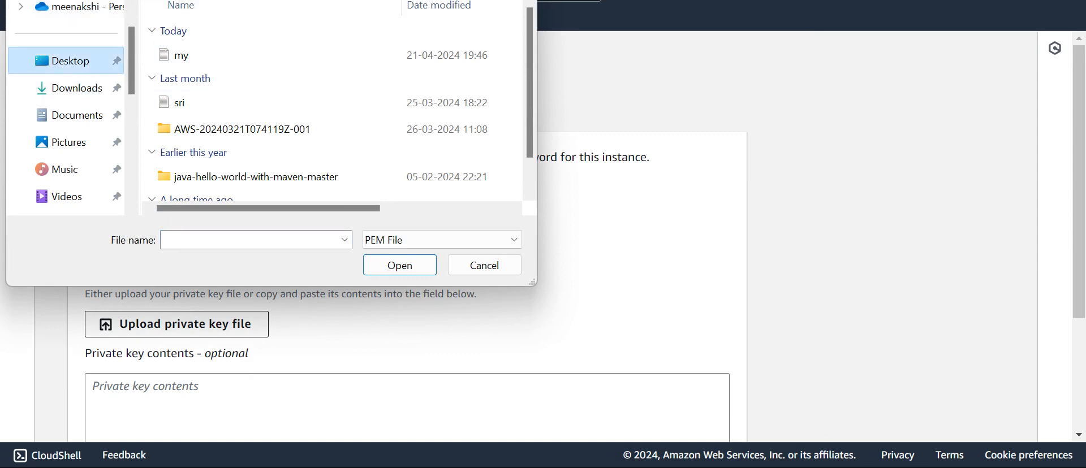
{"action": "left_click", "coordinate": [68, 88]}
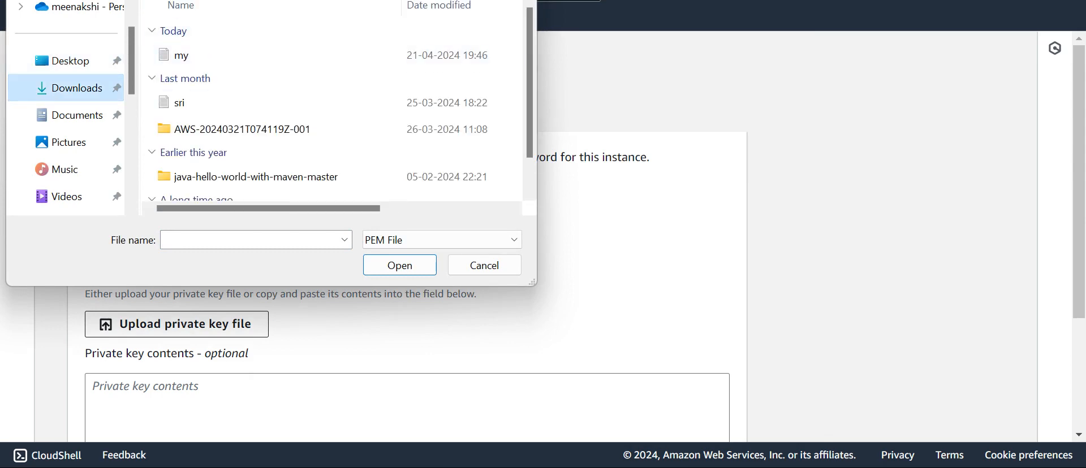
{"action": "key", "text": "alt+Tab"}
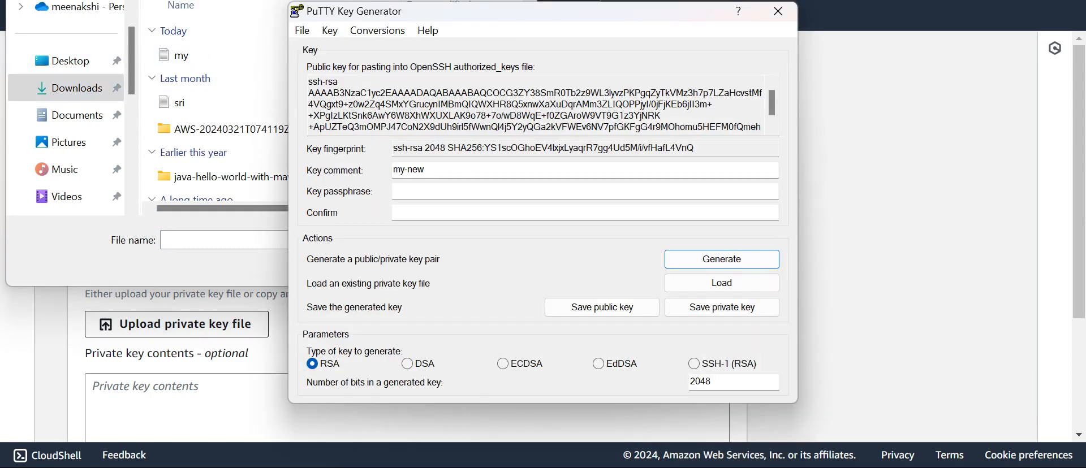
{"action": "key", "text": "alt+c"}
{"action": "key", "text": "Down"}
{"action": "key", "text": "Down"}
{"action": "key", "text": "Down"}
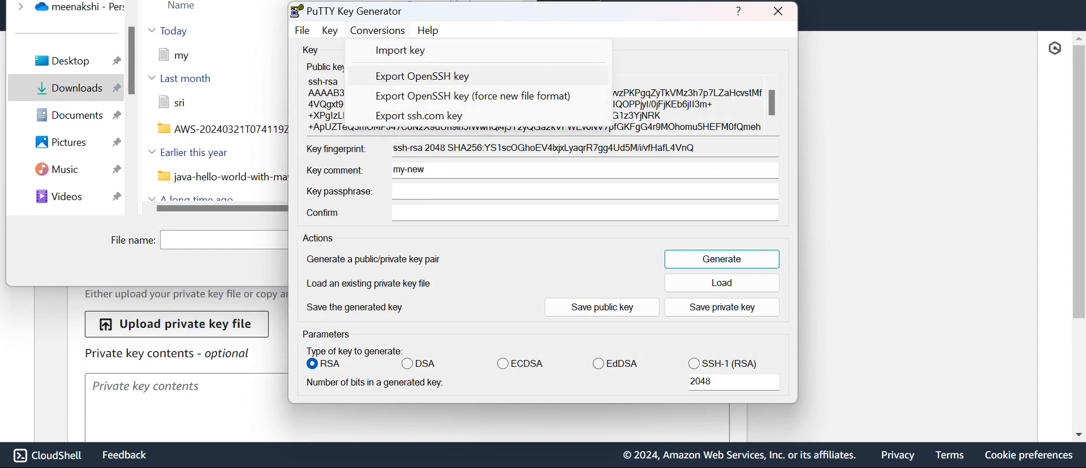
{"action": "key", "text": "Up"}
{"action": "key", "text": "Return"}
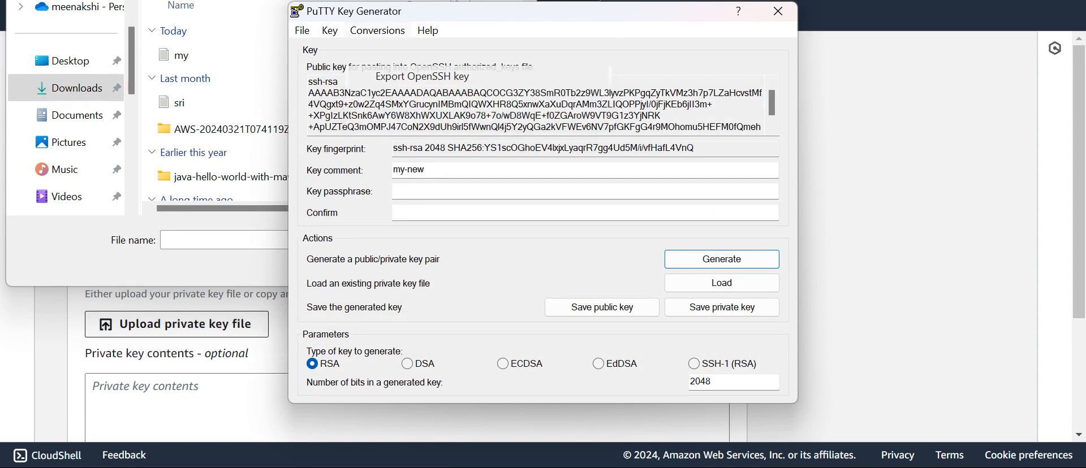
{"action": "key", "text": "Return"}
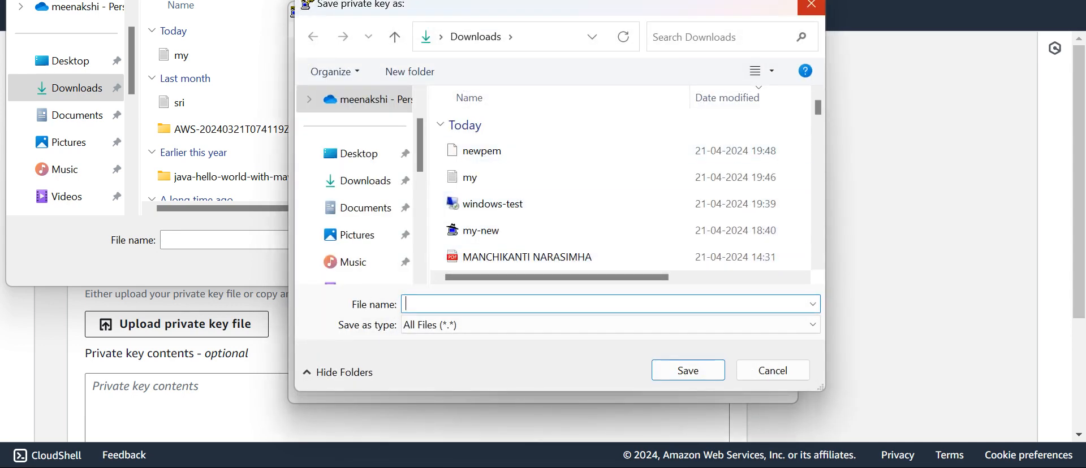
{"action": "left_click", "coordinate": [811, 4]}
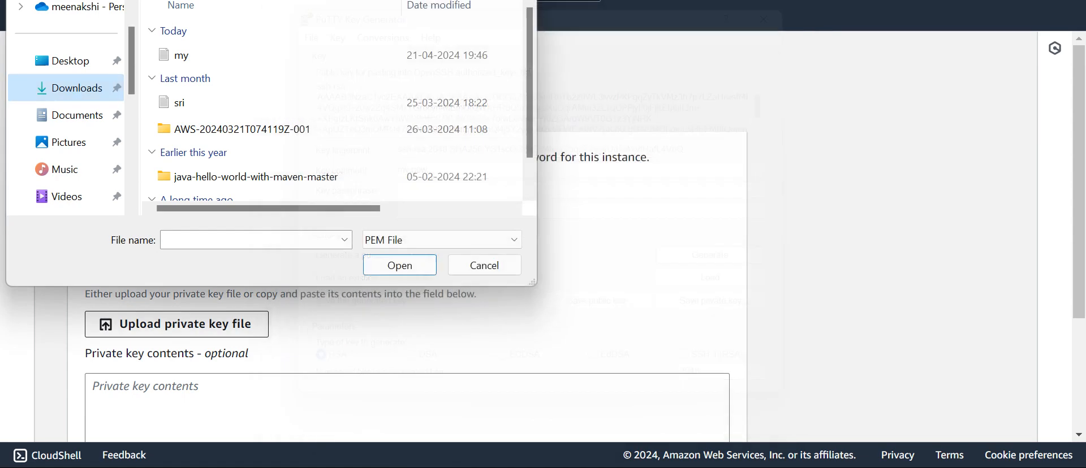
{"action": "left_click", "coordinate": [778, 11]}
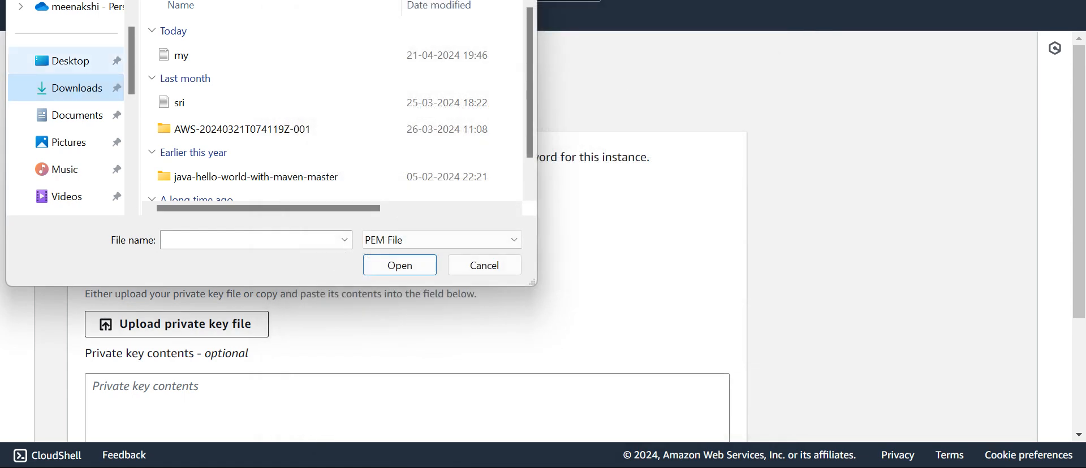
Upload the newpem key from Downloads, showing All Files instead of only PEM files
{"action": "left_click", "coordinate": [68, 60]}
{"action": "left_click", "coordinate": [68, 88]}
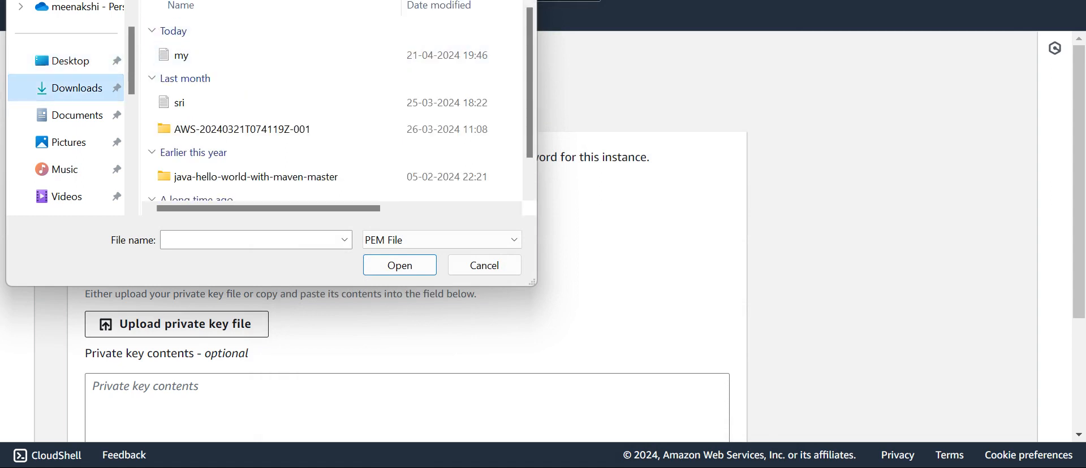
{"action": "left_click", "coordinate": [441, 240]}
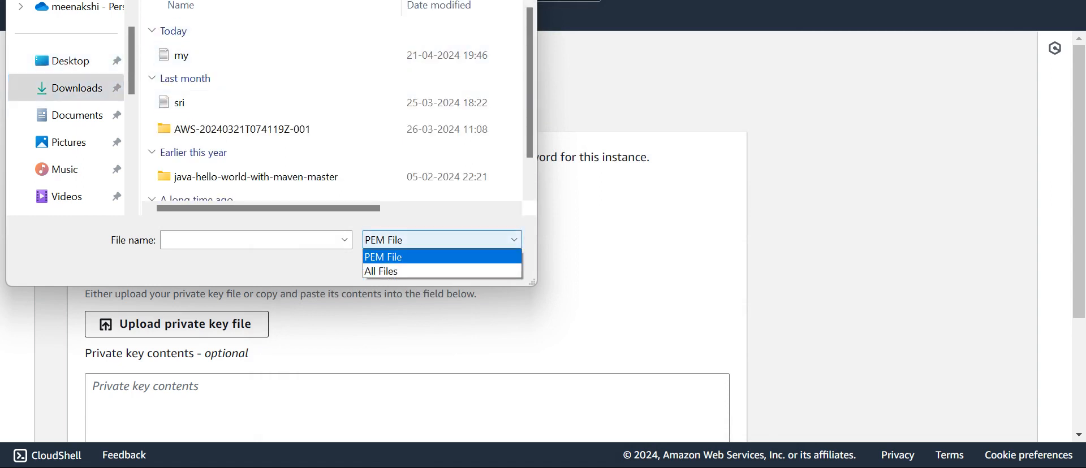
{"action": "left_click", "coordinate": [380, 270]}
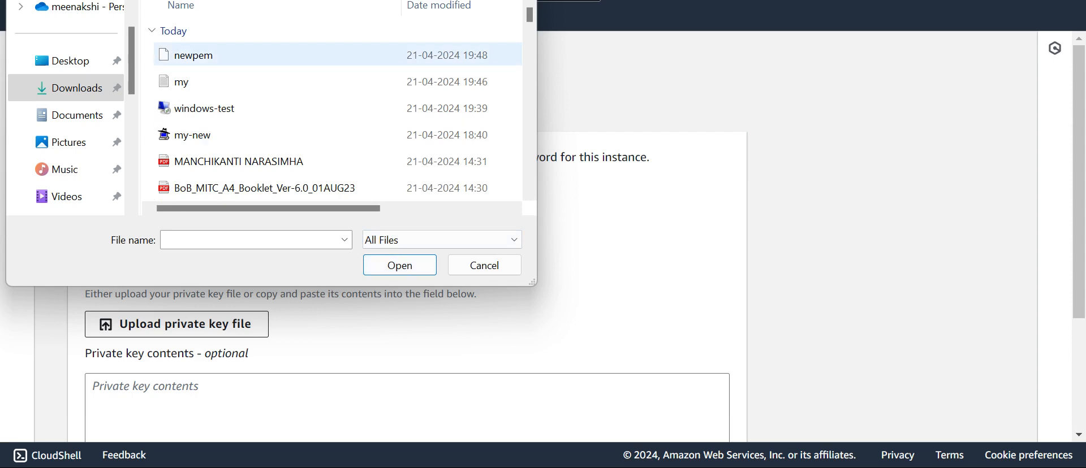
{"action": "double_click", "coordinate": [186, 49]}
Decrypt the Windows administrator password and copy it
{"action": "scroll", "coordinate": [407, 254], "scroll_direction": "down", "scroll_amount": 4}
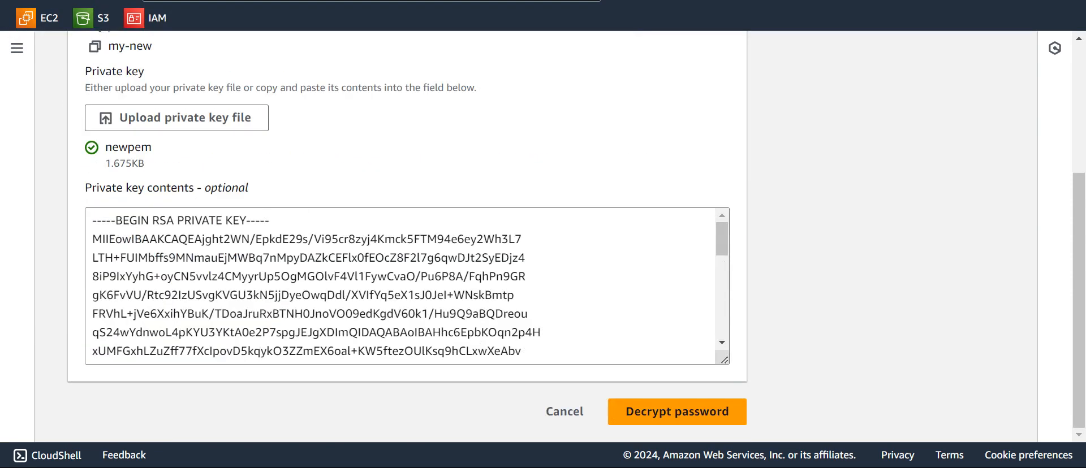
{"action": "left_click", "coordinate": [677, 411]}
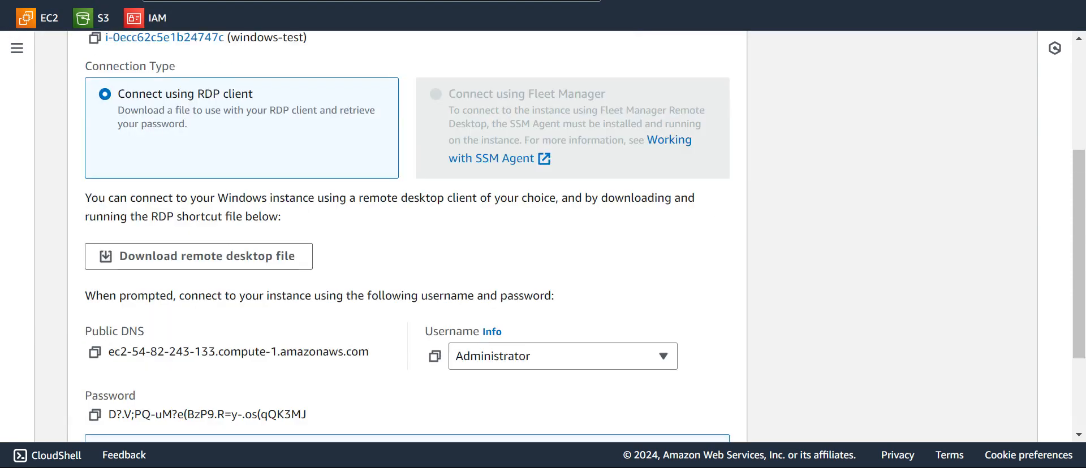
{"action": "scroll", "coordinate": [407, 254], "scroll_direction": "down", "scroll_amount": 3}
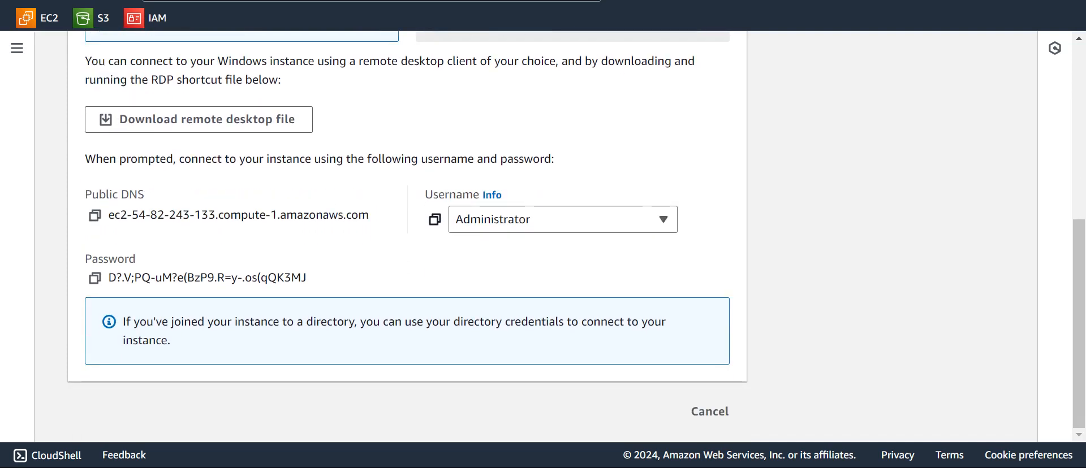
{"action": "left_click", "coordinate": [95, 278]}
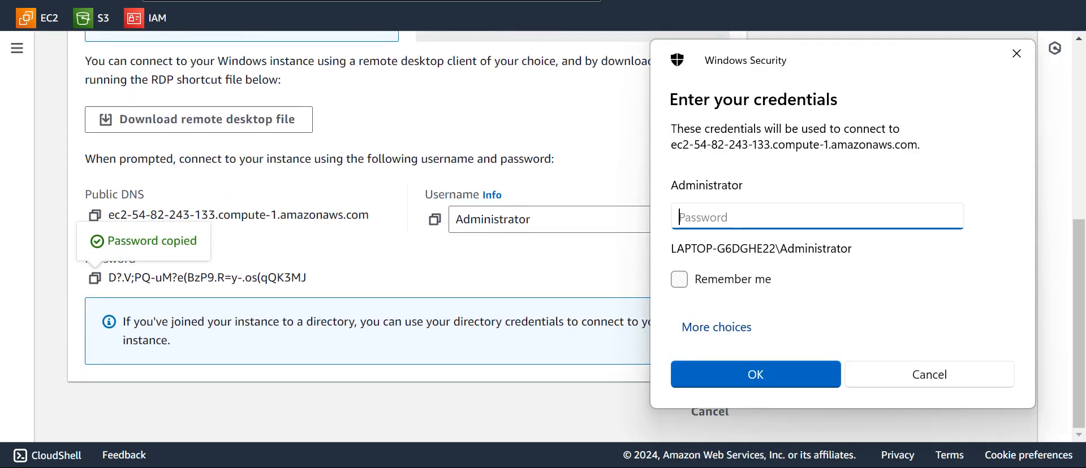
Paste the Administrator password into Windows Security and accept the certificate warning to connect
{"action": "key", "text": "ctrl+v"}
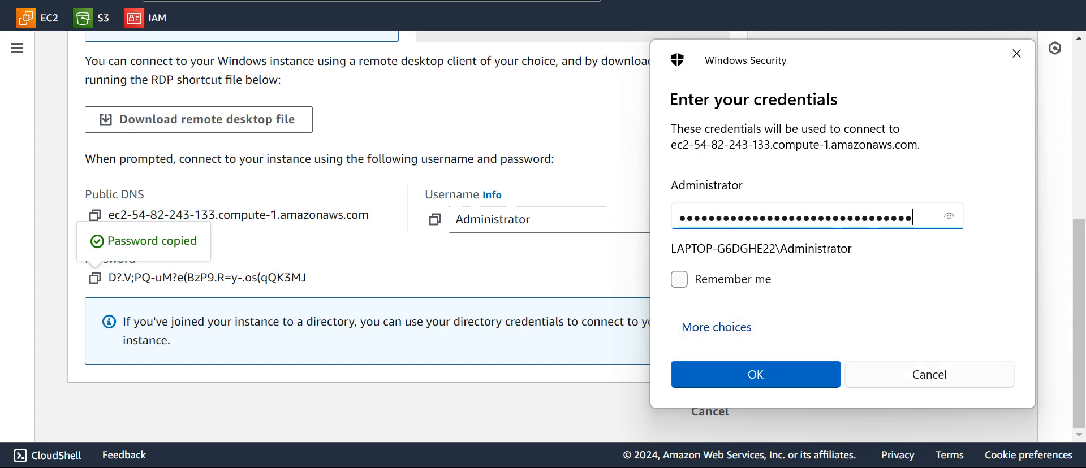
{"action": "key", "text": "Return"}
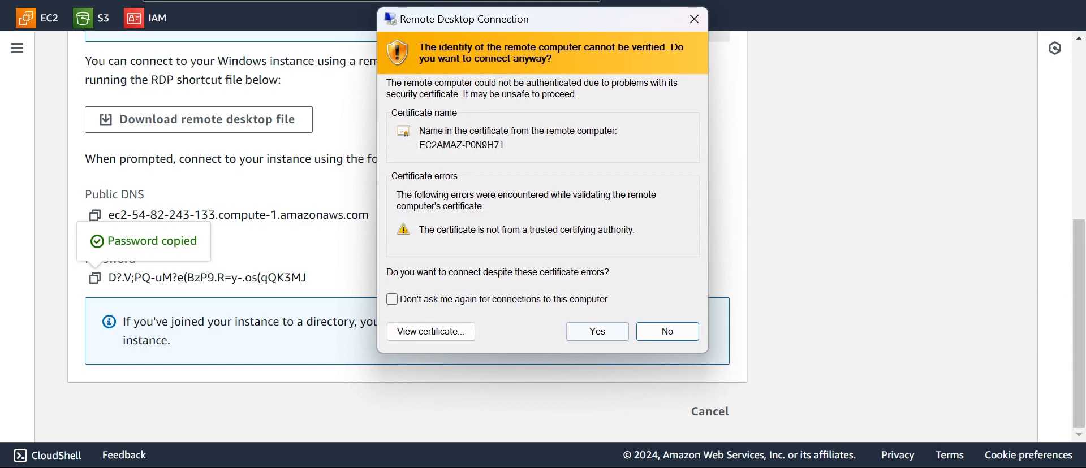
{"action": "key", "text": "Left"}
{"action": "key", "text": "Return"}
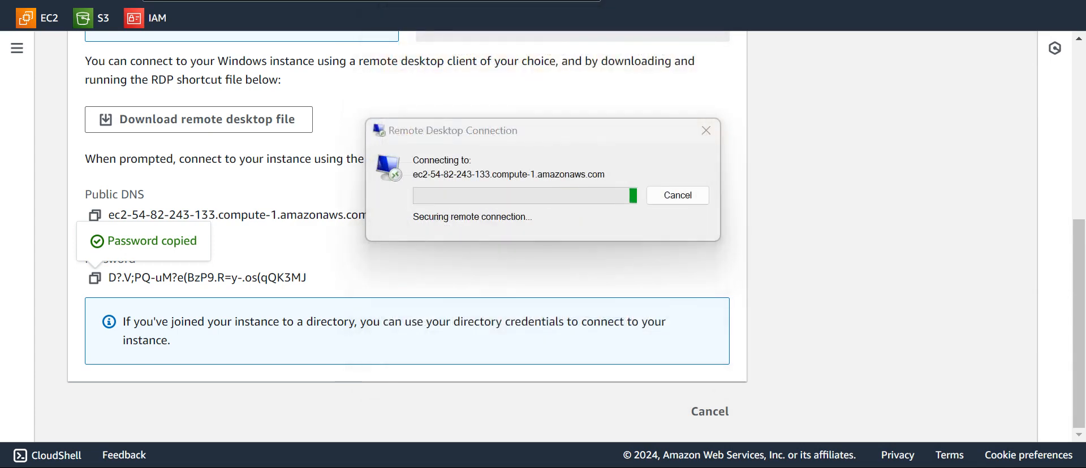